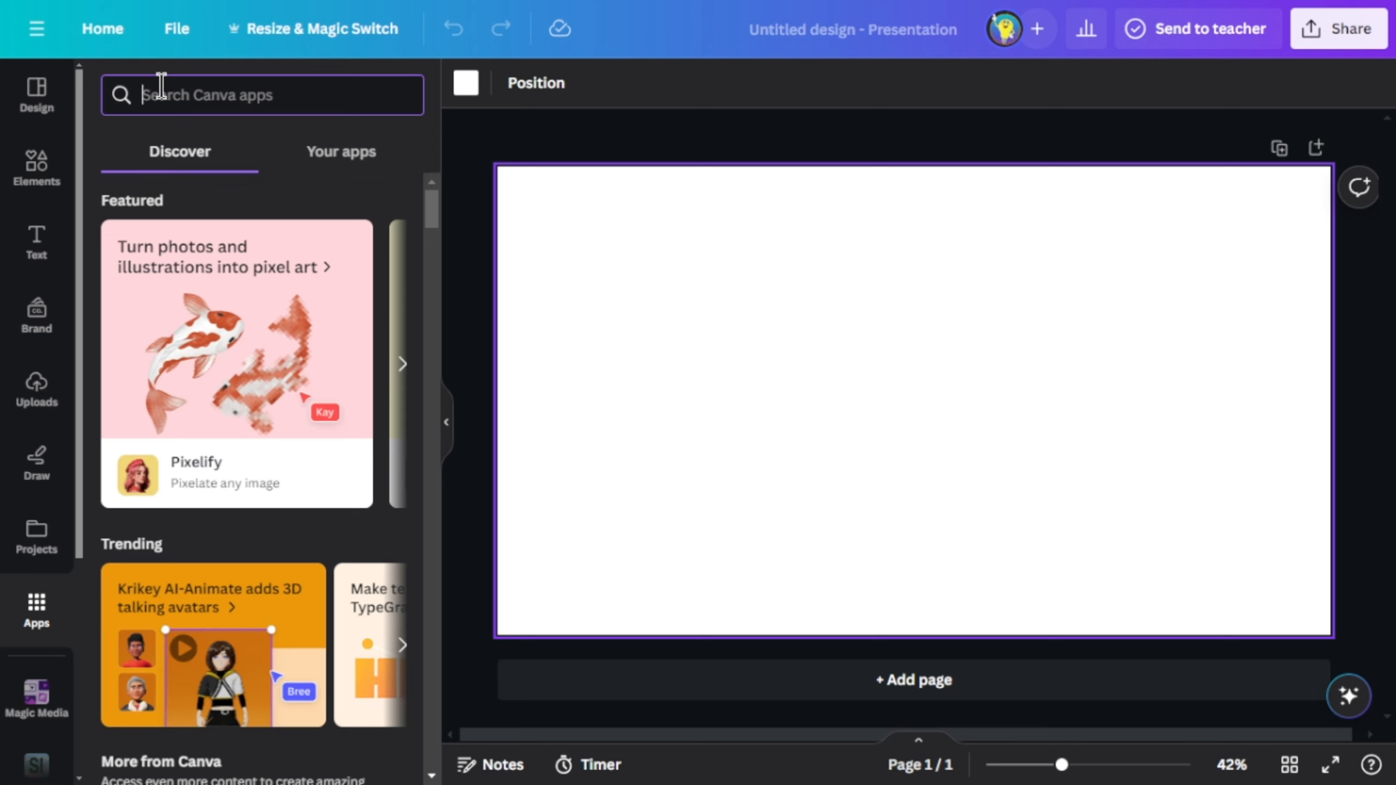
- Search the apps for TypeGradient and open it
{"action": "type", "text": "typ"}
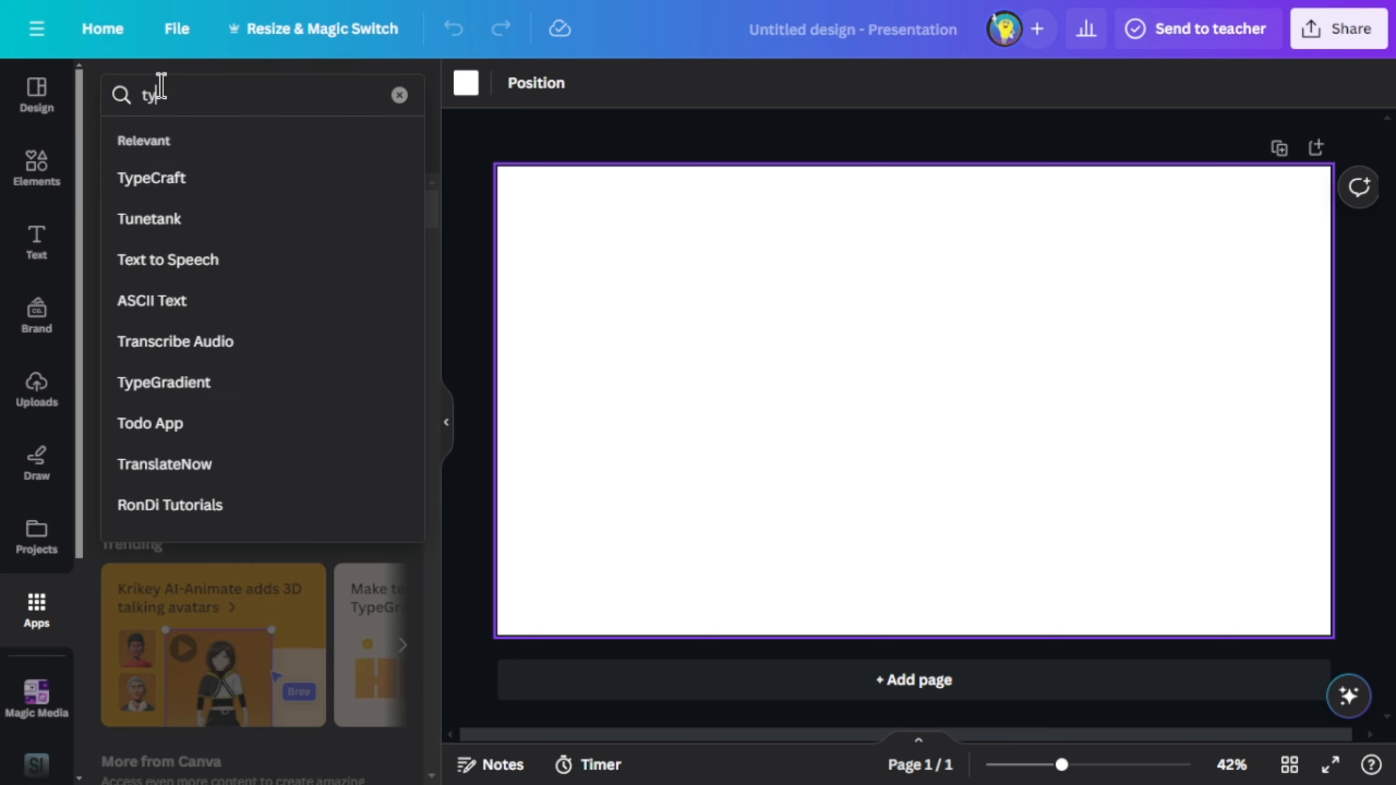
{"action": "left_click", "coordinate": [163, 218]}
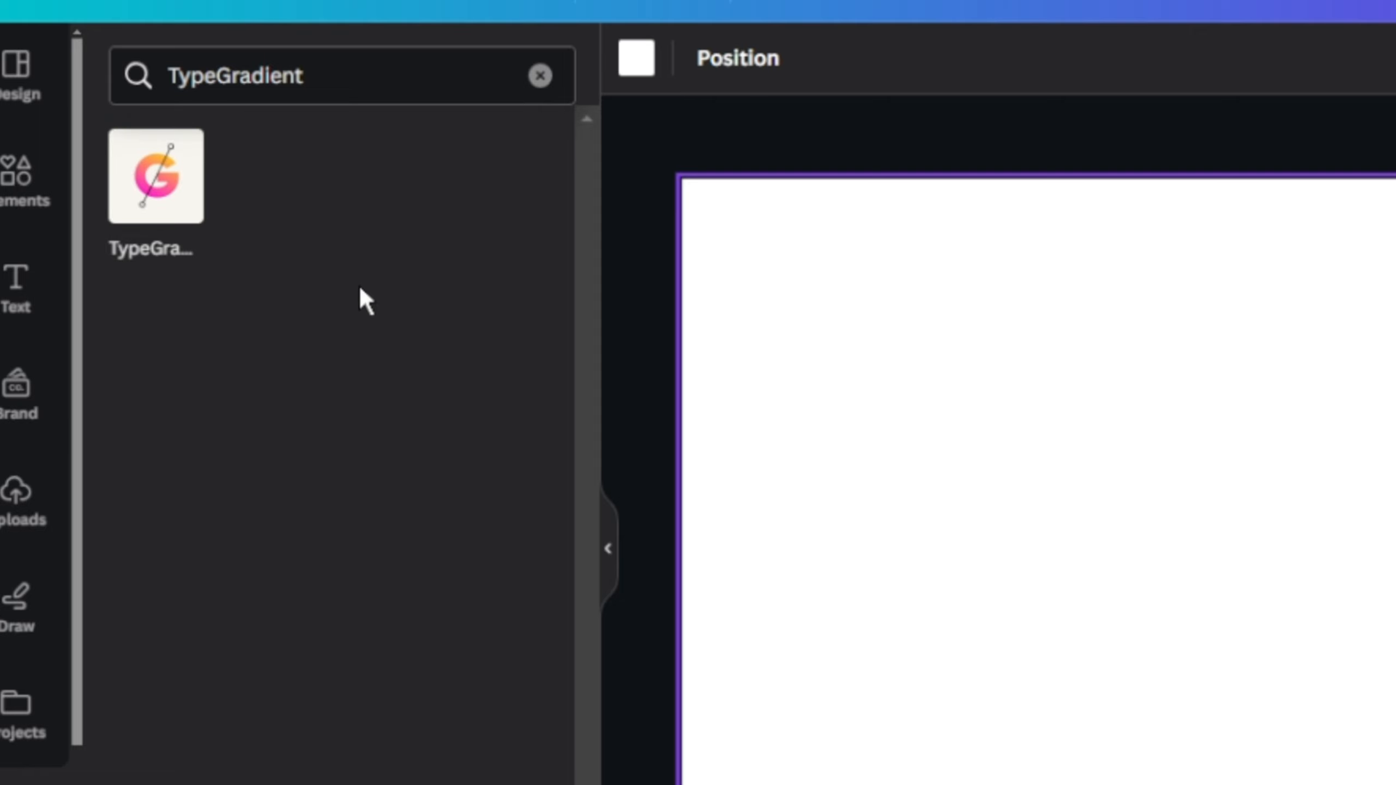
{"action": "left_click", "coordinate": [156, 176]}
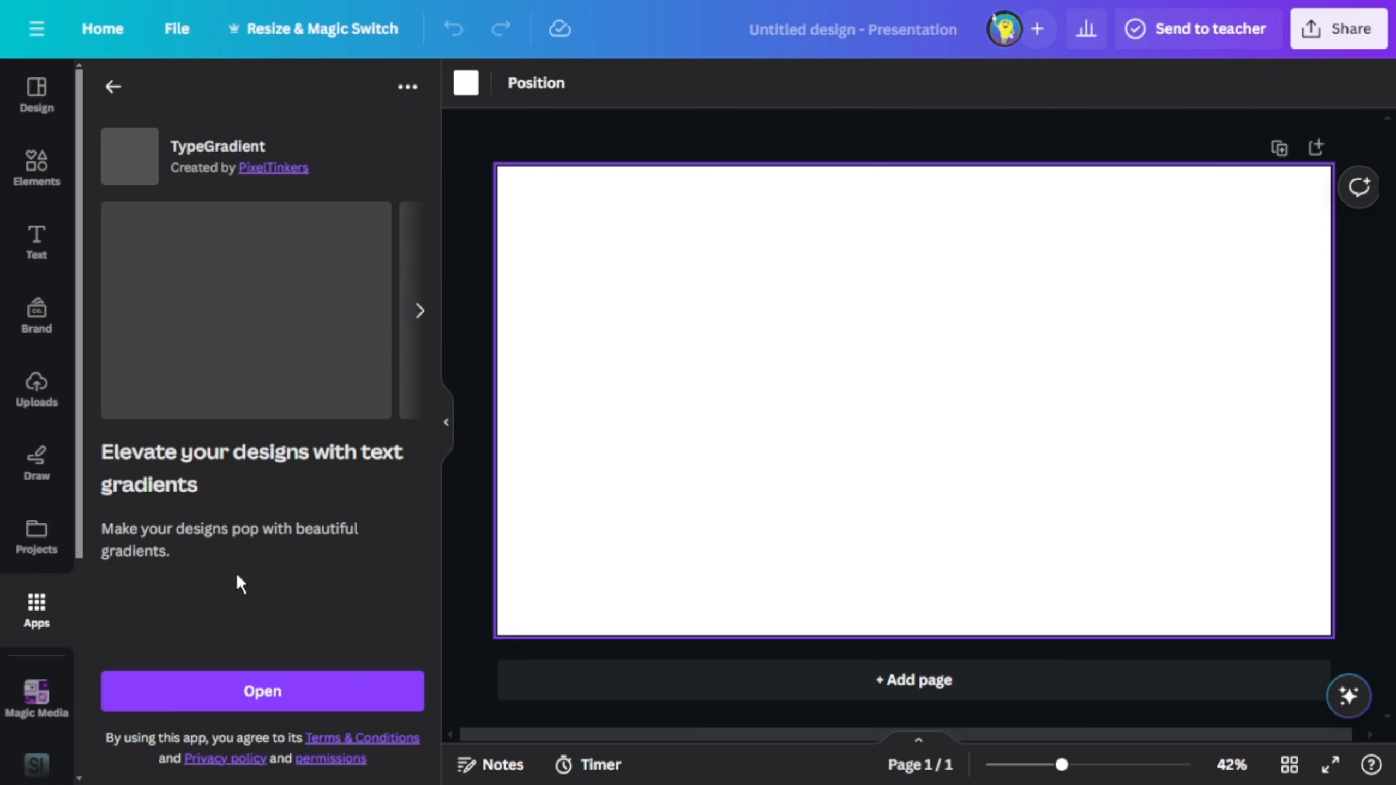
{"action": "left_click", "coordinate": [273, 690]}
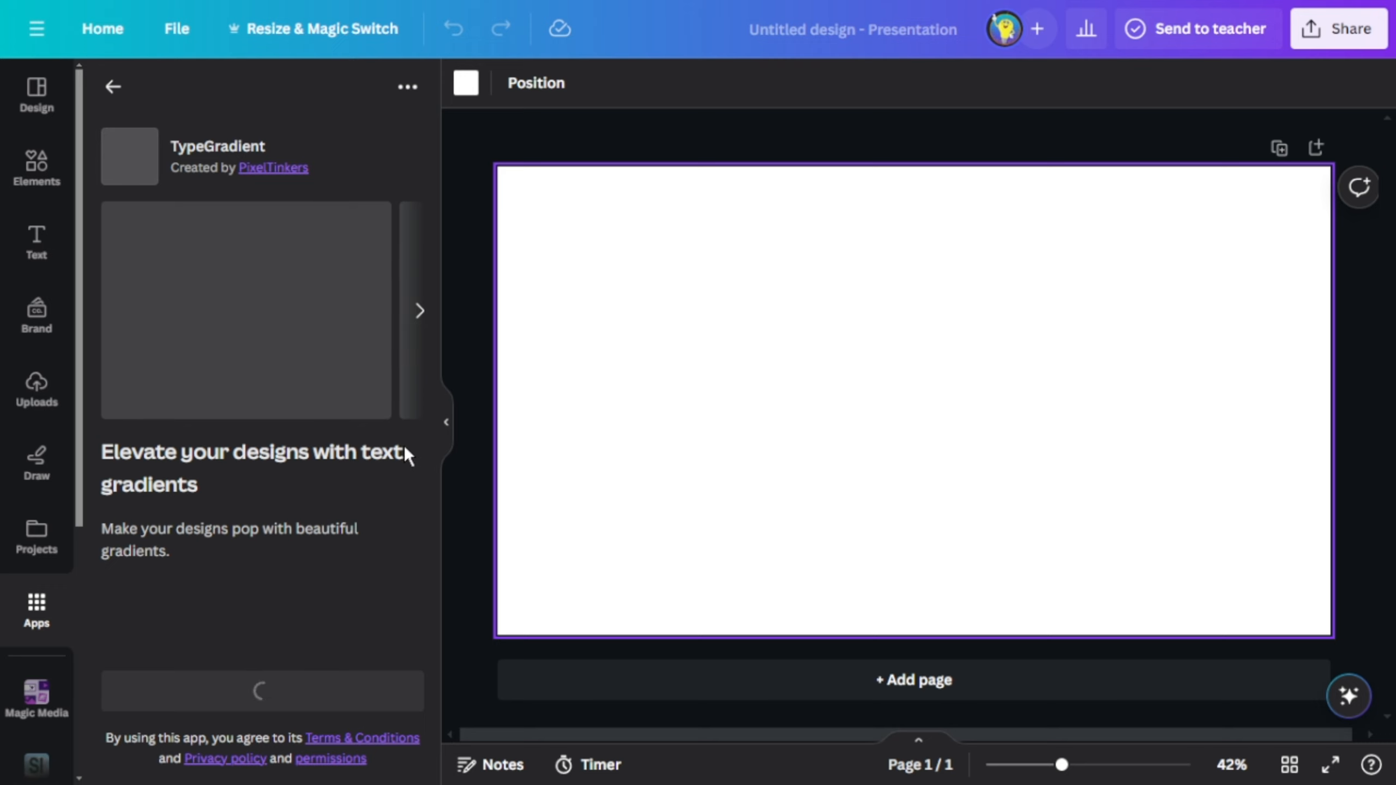
- Replace the main text with "Juicy"
{"action": "key", "text": "ctrl+a"}
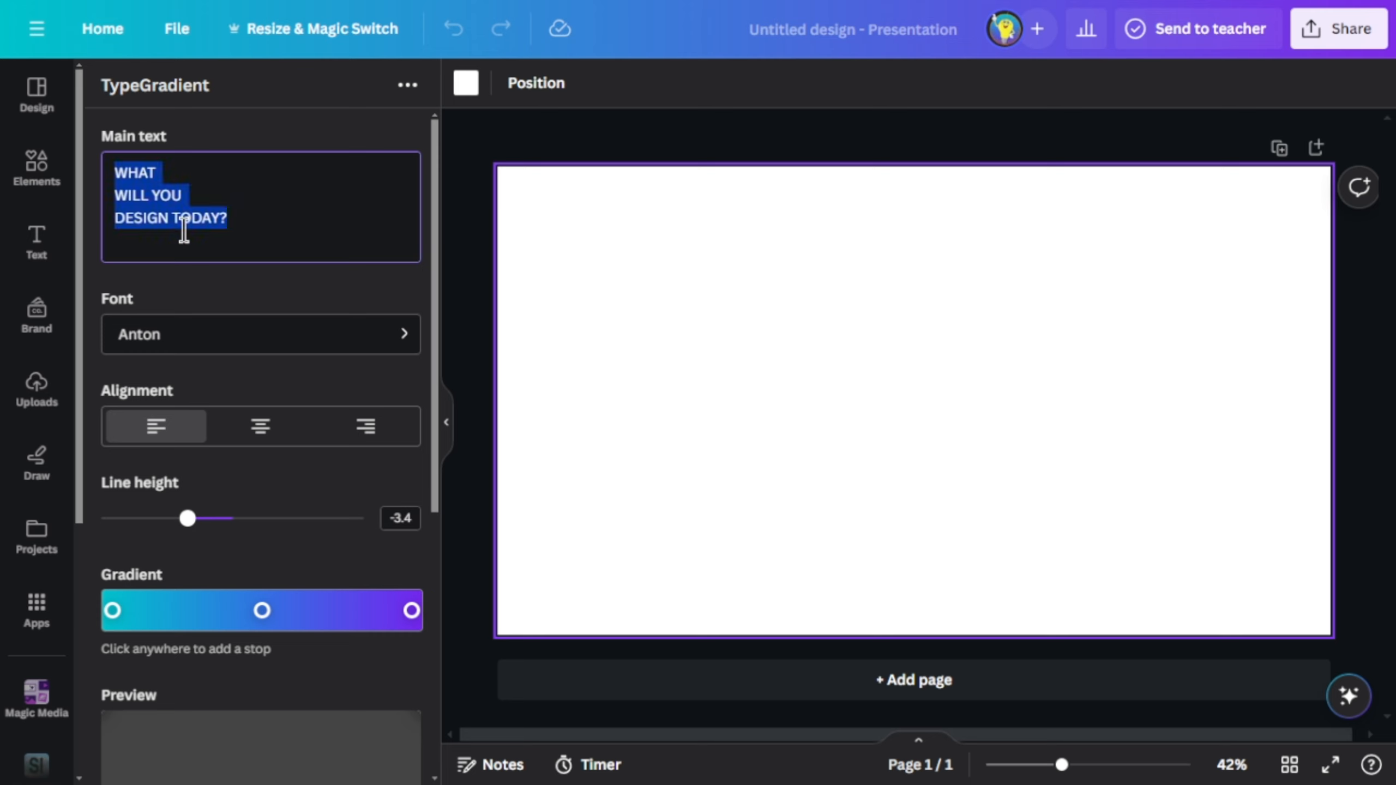
{"action": "key", "text": "BackSpace"}
{"action": "type", "text": "Juicy"}
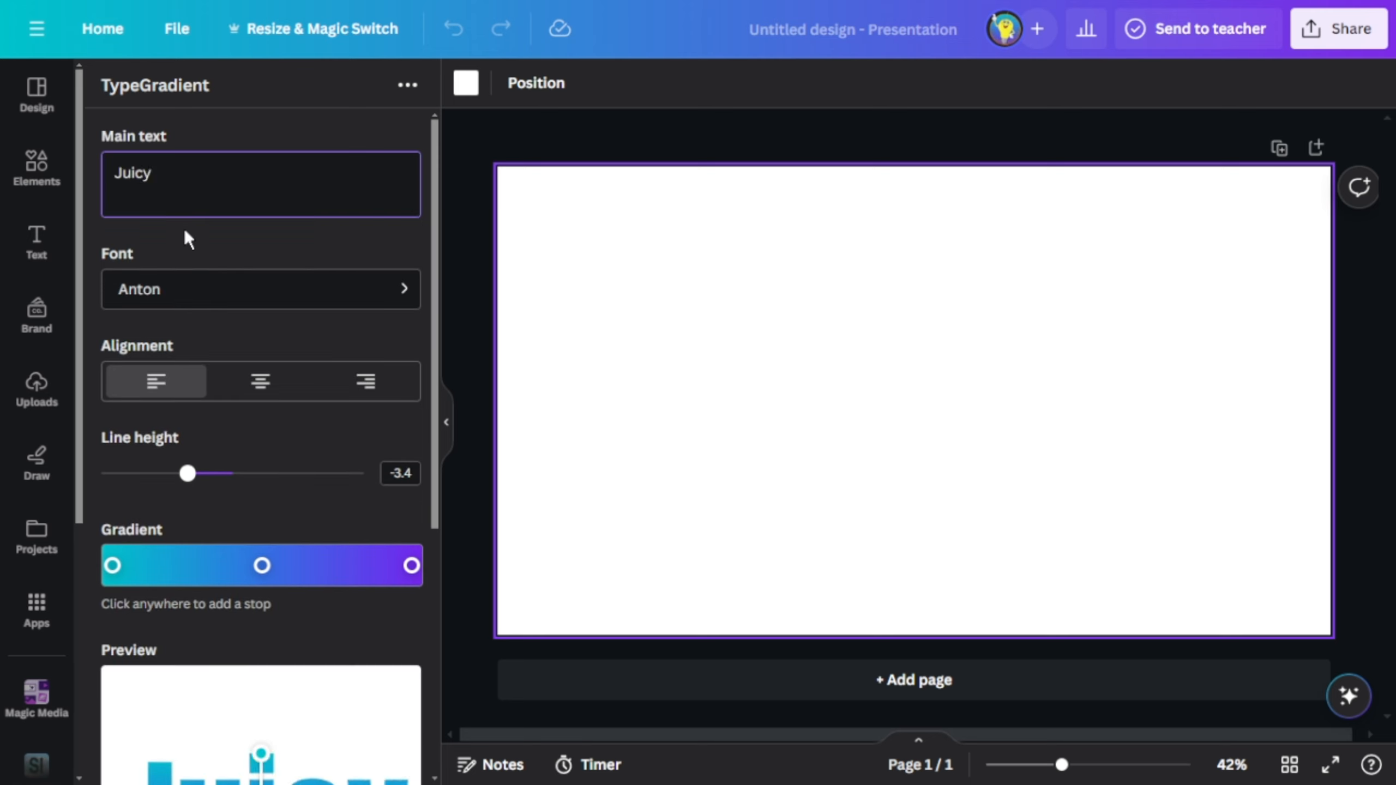
- Search the fonts for "woo", set the text's font to Super Woobly and return to the gradient text settings
{"action": "left_click", "coordinate": [395, 294]}
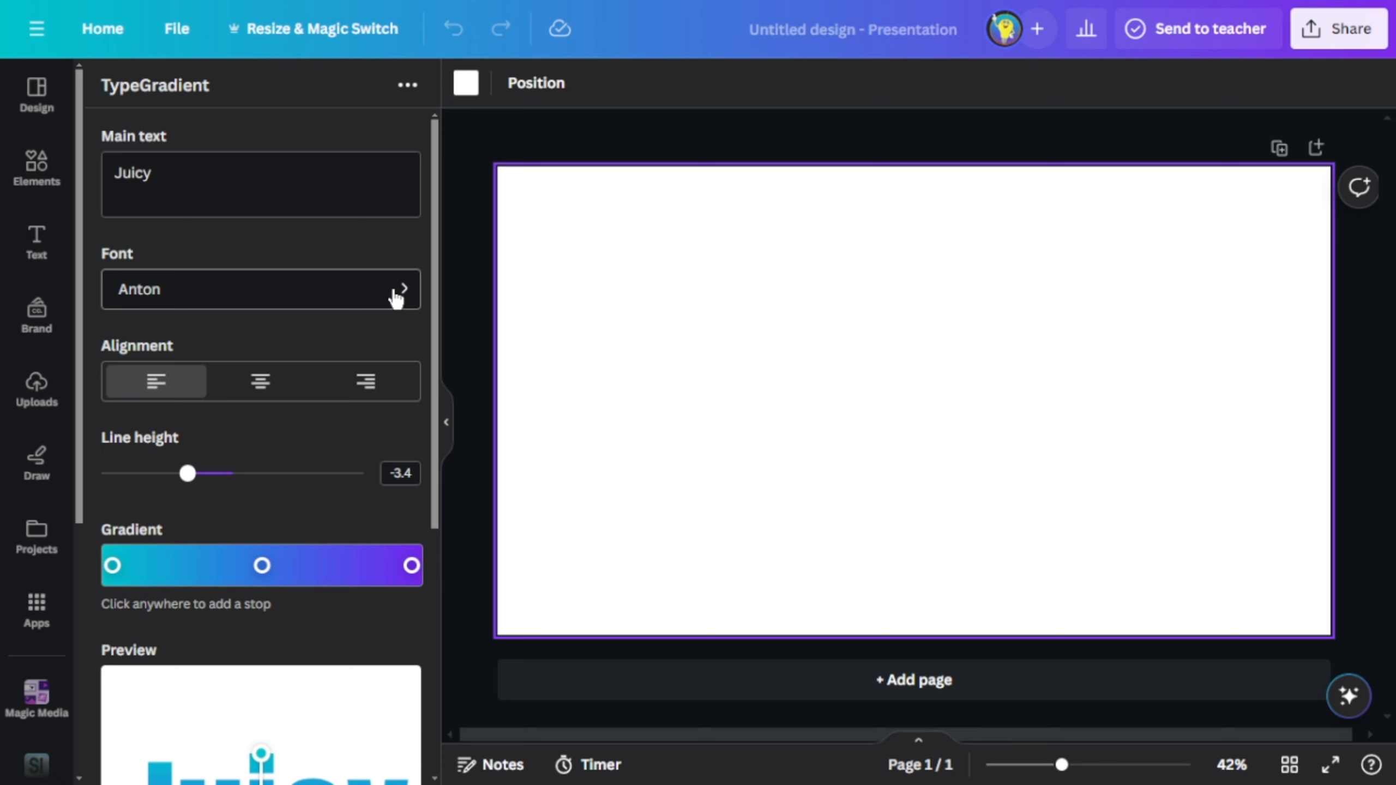
{"action": "left_click", "coordinate": [406, 296]}
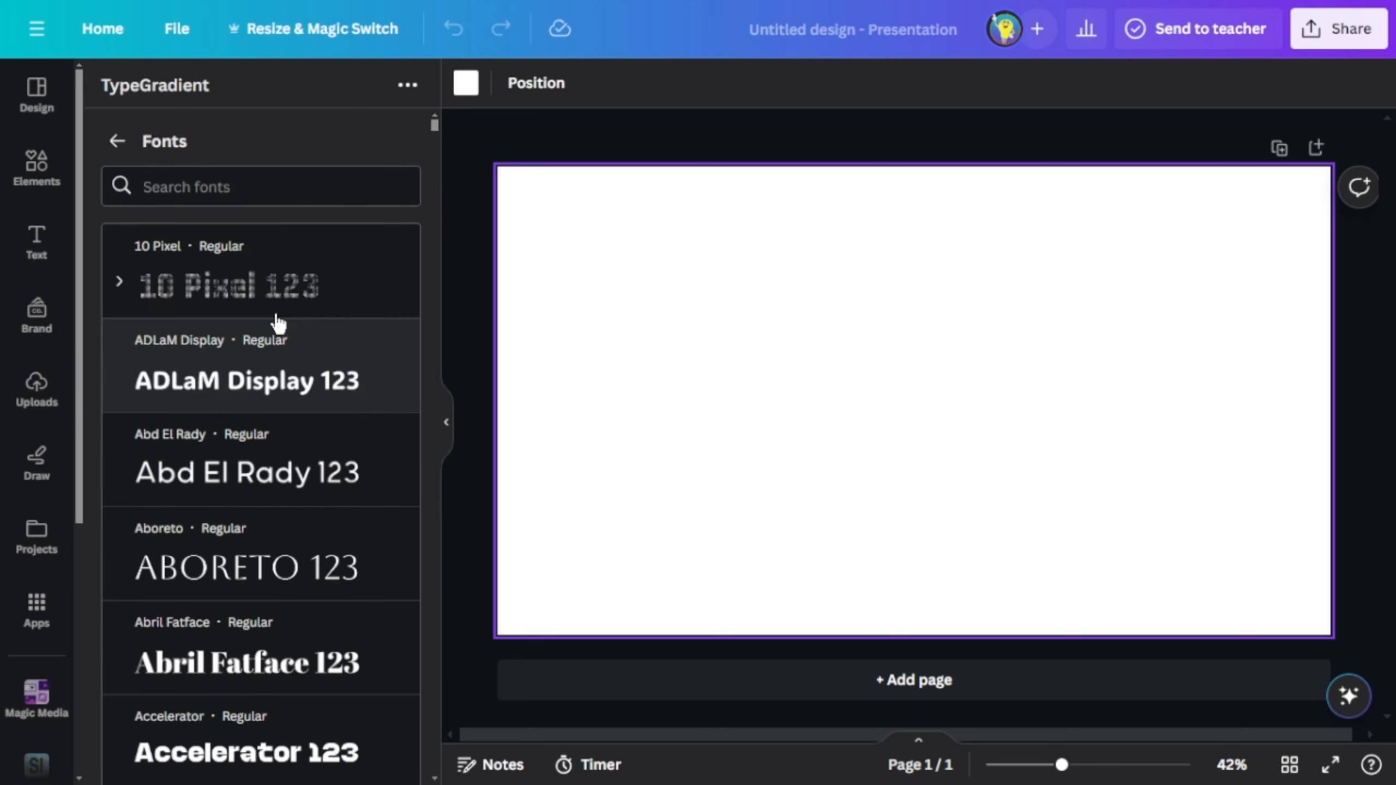
{"action": "type", "text": "woo"}
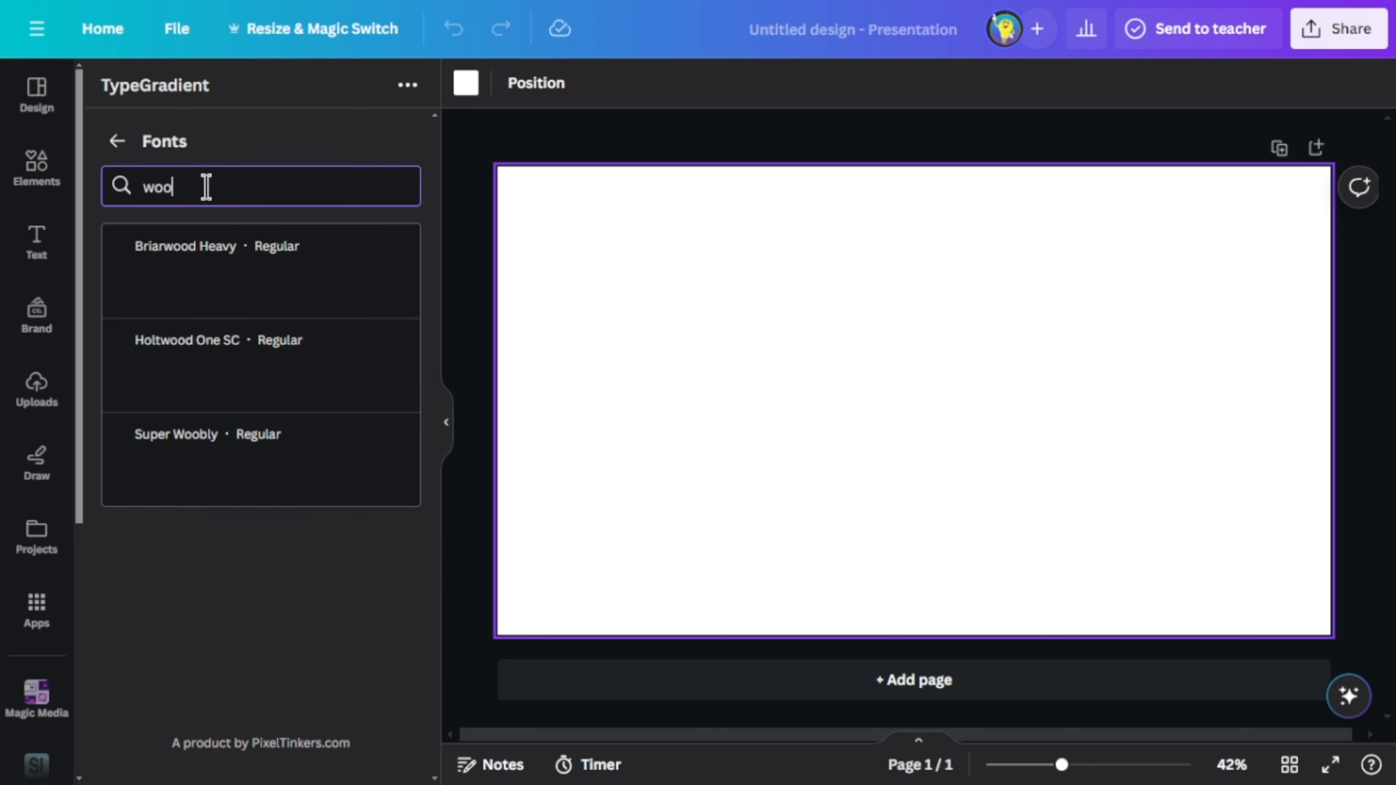
{"action": "left_click", "coordinate": [295, 483]}
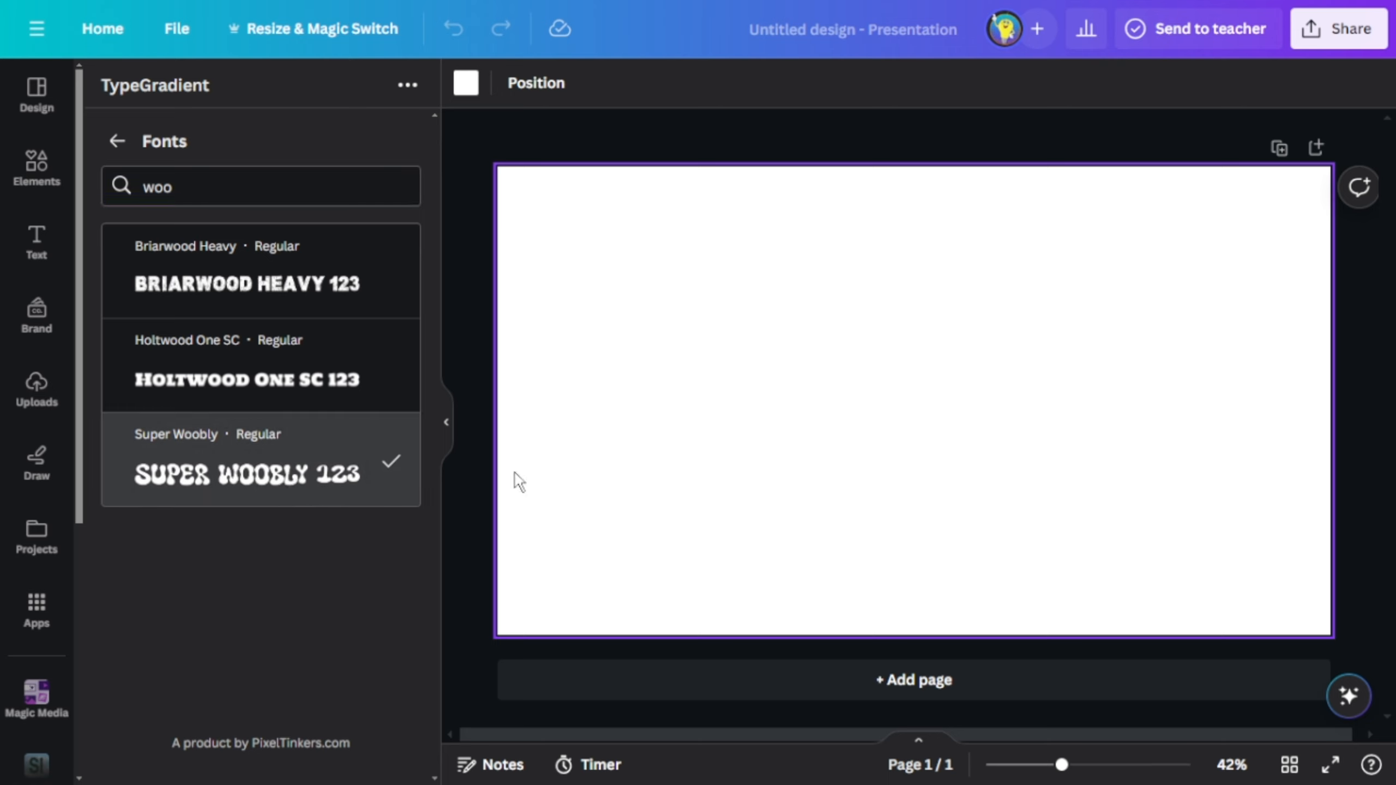
{"action": "left_click", "coordinate": [447, 485]}
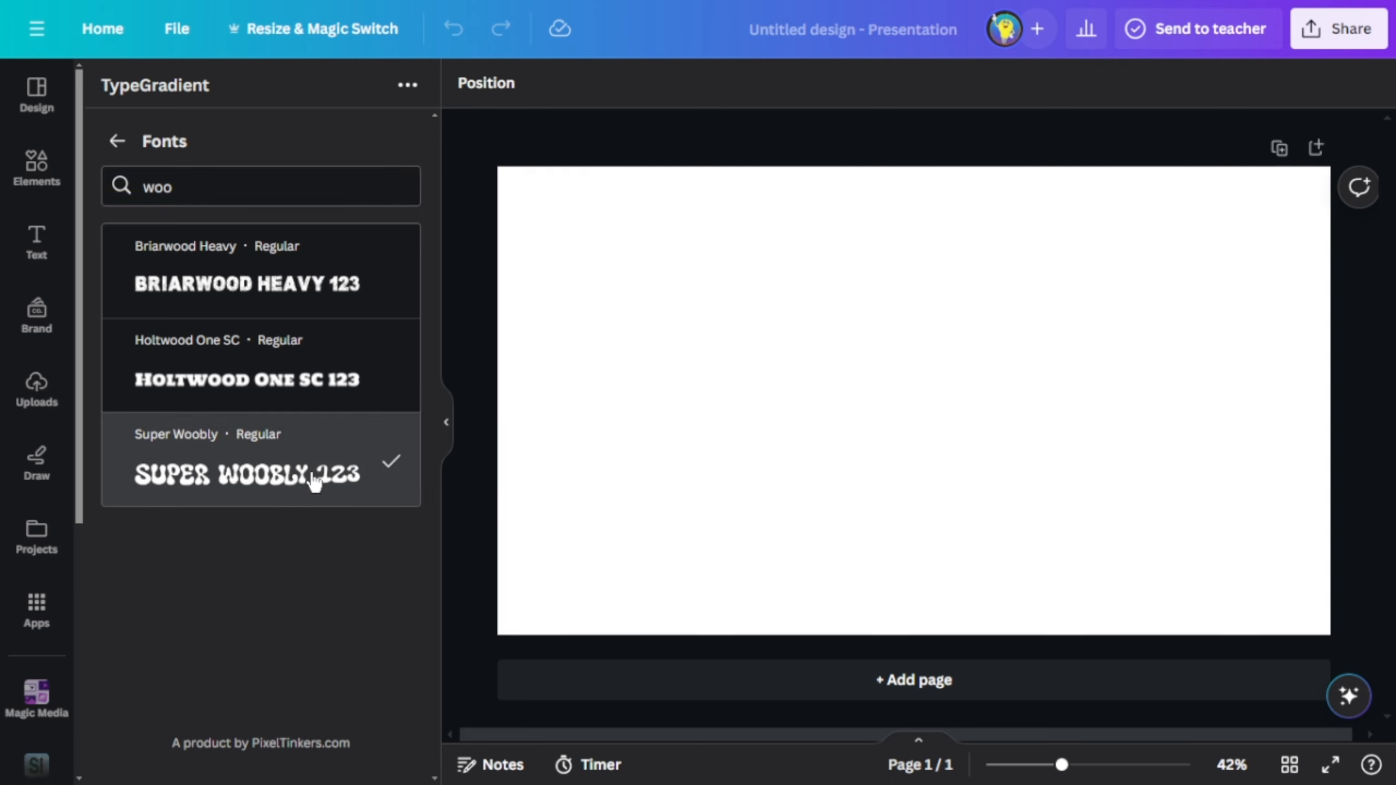
{"action": "left_click", "coordinate": [117, 140]}
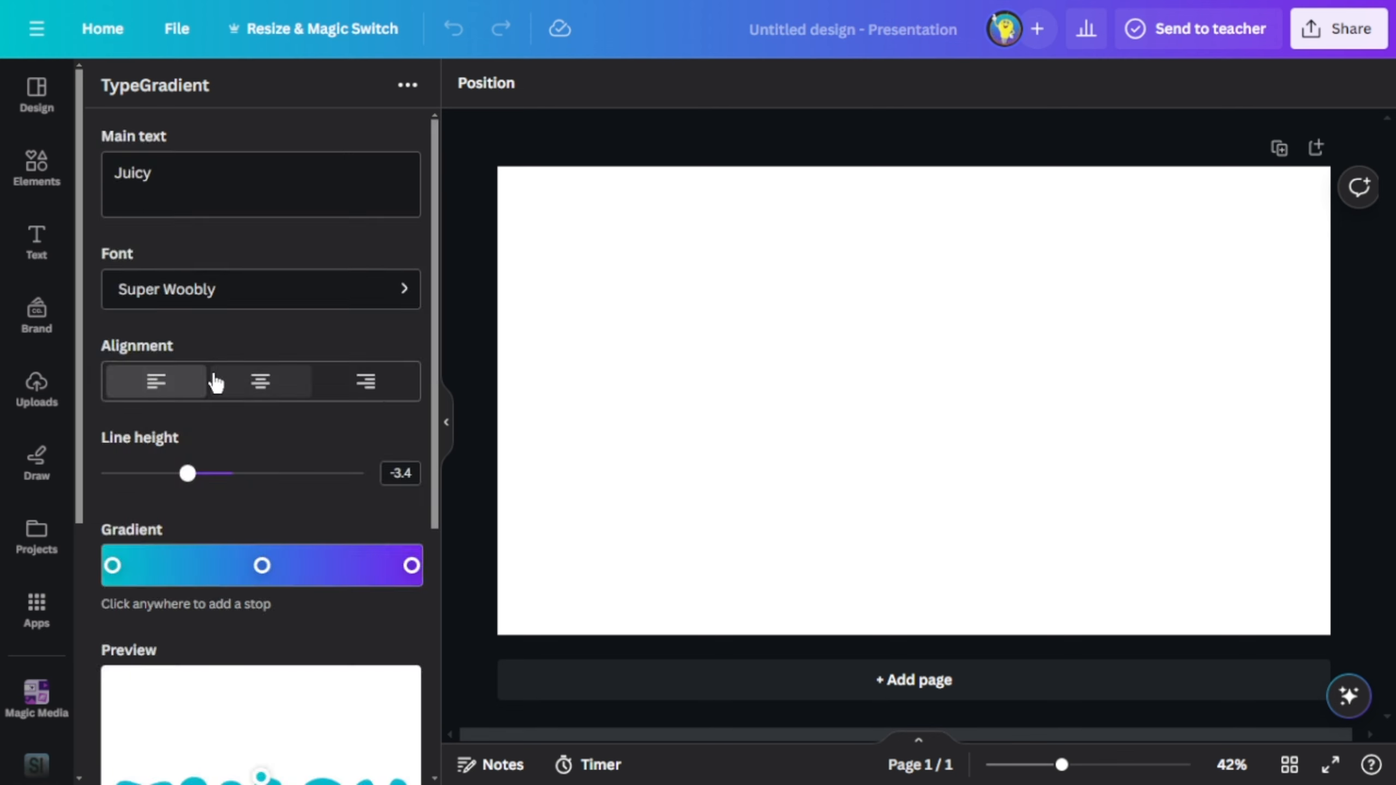
- Recolour the gradient's first stop to red and its middle stop to orange
{"action": "scroll", "coordinate": [219, 407], "scroll_direction": "down", "scroll_amount": 5}
{"action": "left_click", "coordinate": [113, 190]}
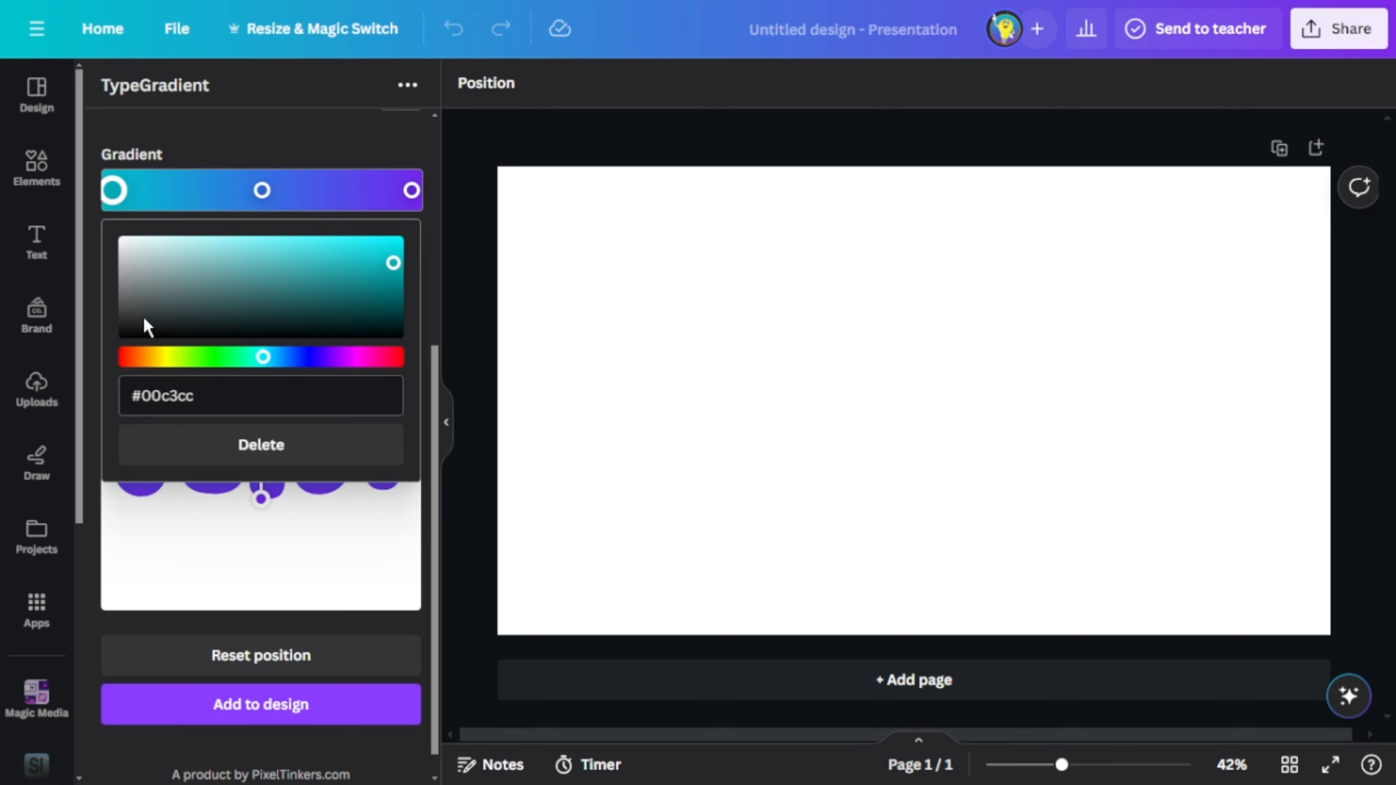
{"action": "left_click", "coordinate": [130, 357]}
{"action": "left_click", "coordinate": [262, 190]}
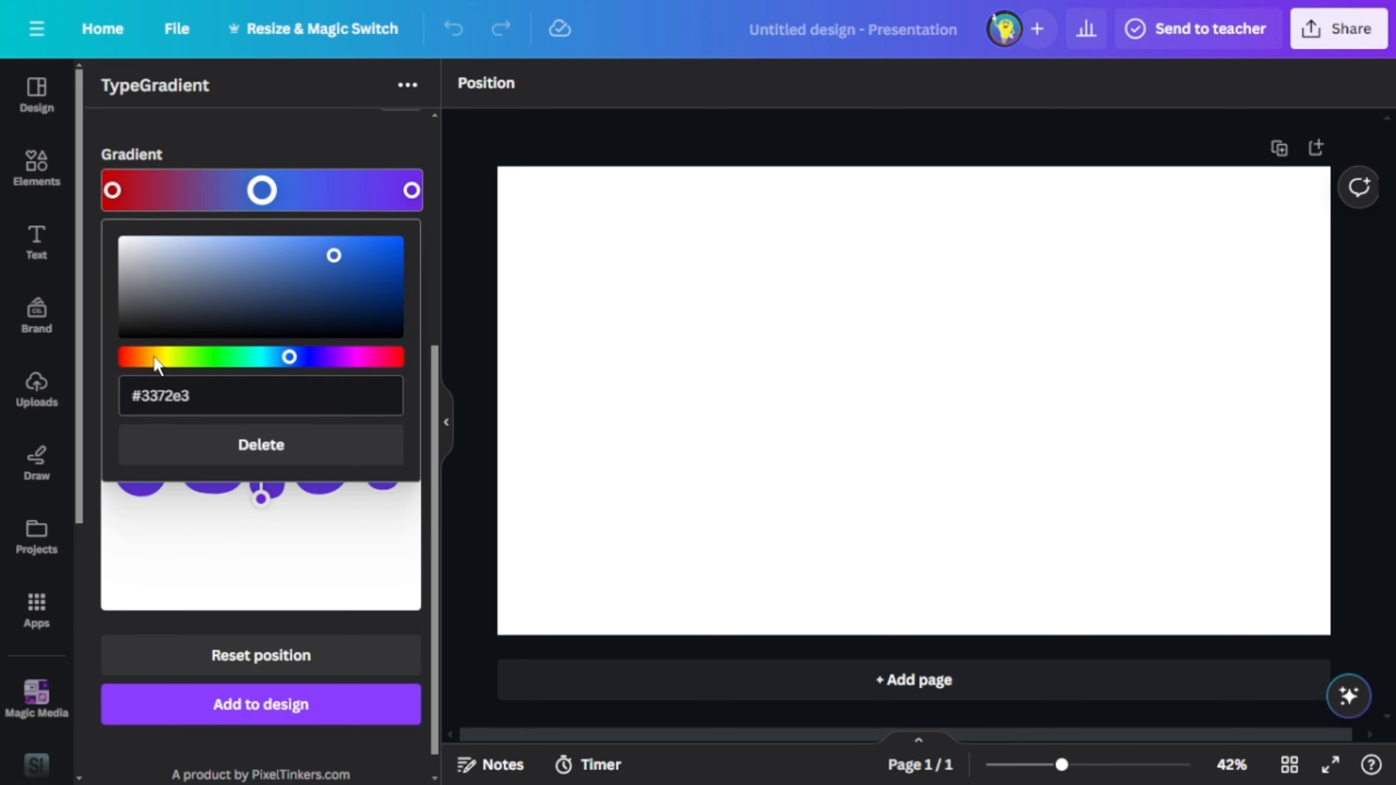
{"action": "left_click", "coordinate": [147, 357]}
- Add a gradient stop beside the purple end stop, move it onto the end and colour it bright red #ff000f
{"action": "left_click", "coordinate": [405, 191]}
{"action": "left_click", "coordinate": [391, 357]}
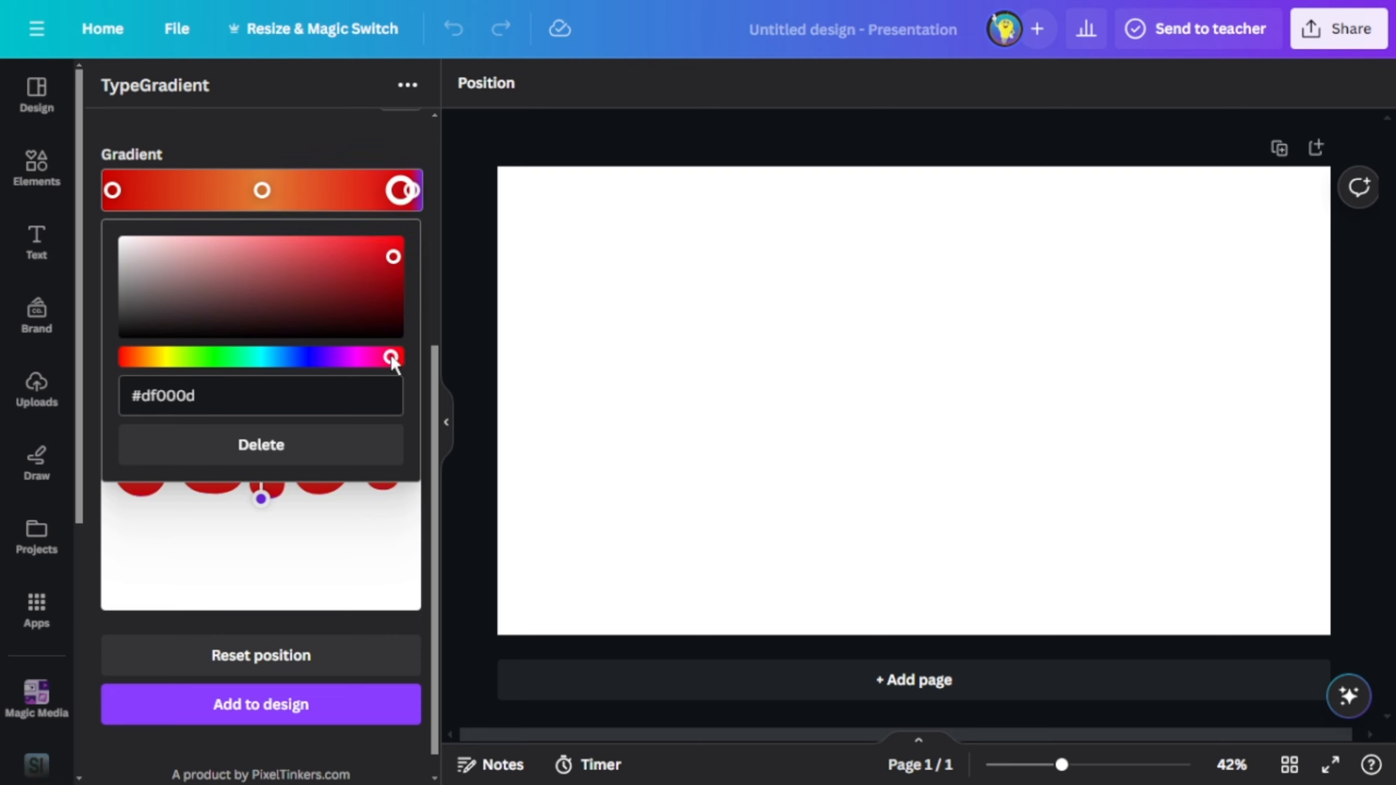
{"action": "left_click_drag", "start_coordinate": [404, 192], "coordinate": [417, 194]}
{"action": "left_click", "coordinate": [411, 193]}
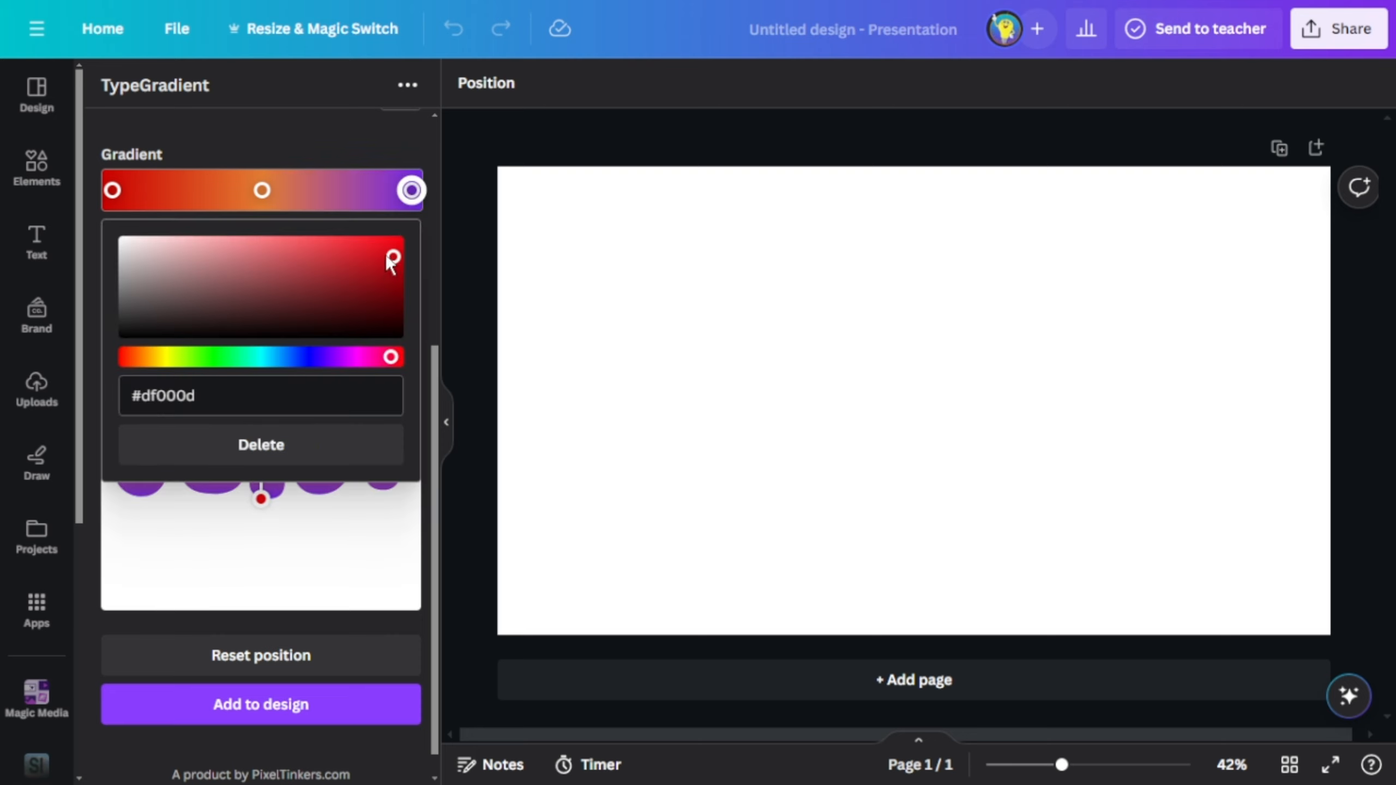
{"action": "mouse_move", "coordinate": [388, 258]}
{"action": "left_mouse_down"}
{"action": "mouse_move", "coordinate": [393, 246]}
{"action": "mouse_move", "coordinate": [395, 281]}
{"action": "mouse_move", "coordinate": [393, 246]}
{"action": "left_mouse_up"}
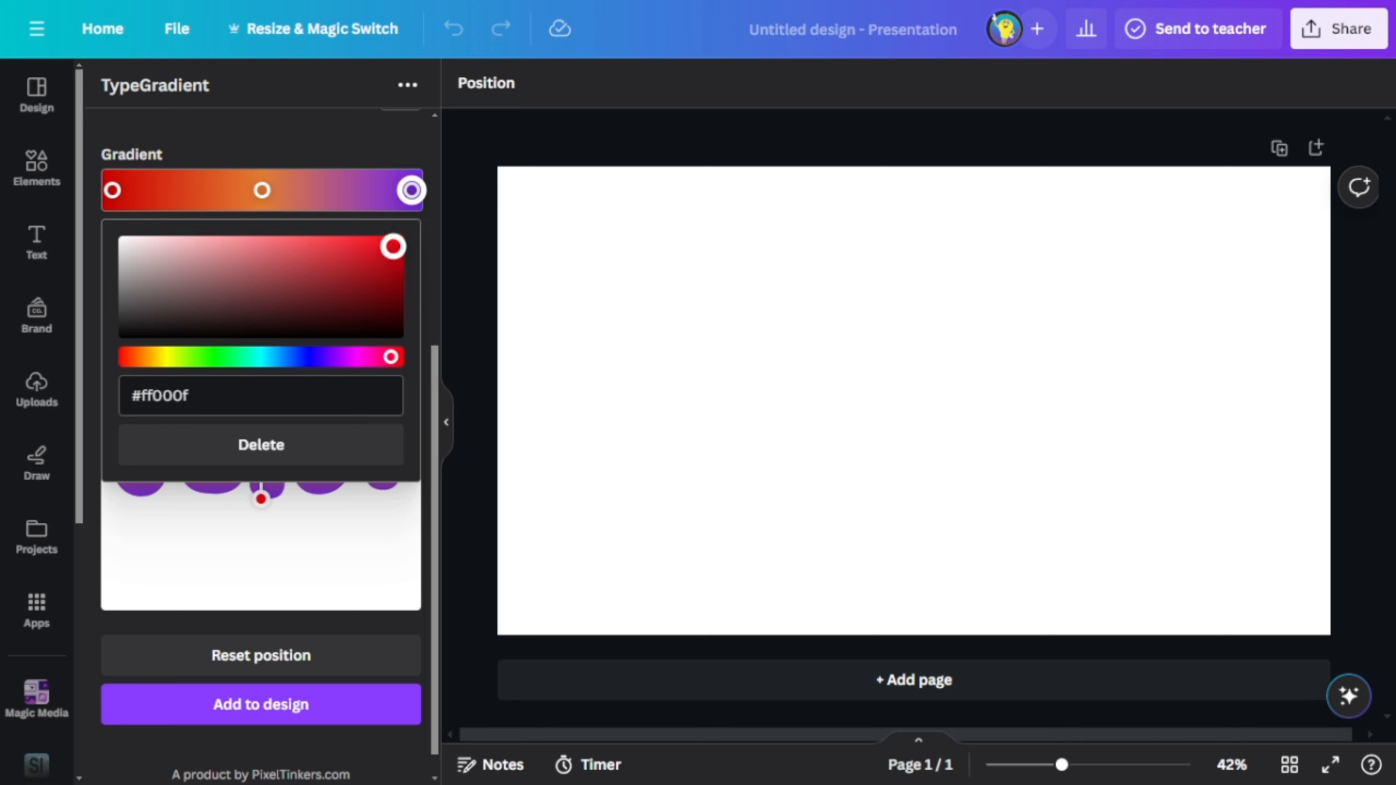
{"action": "left_click", "coordinate": [338, 528]}
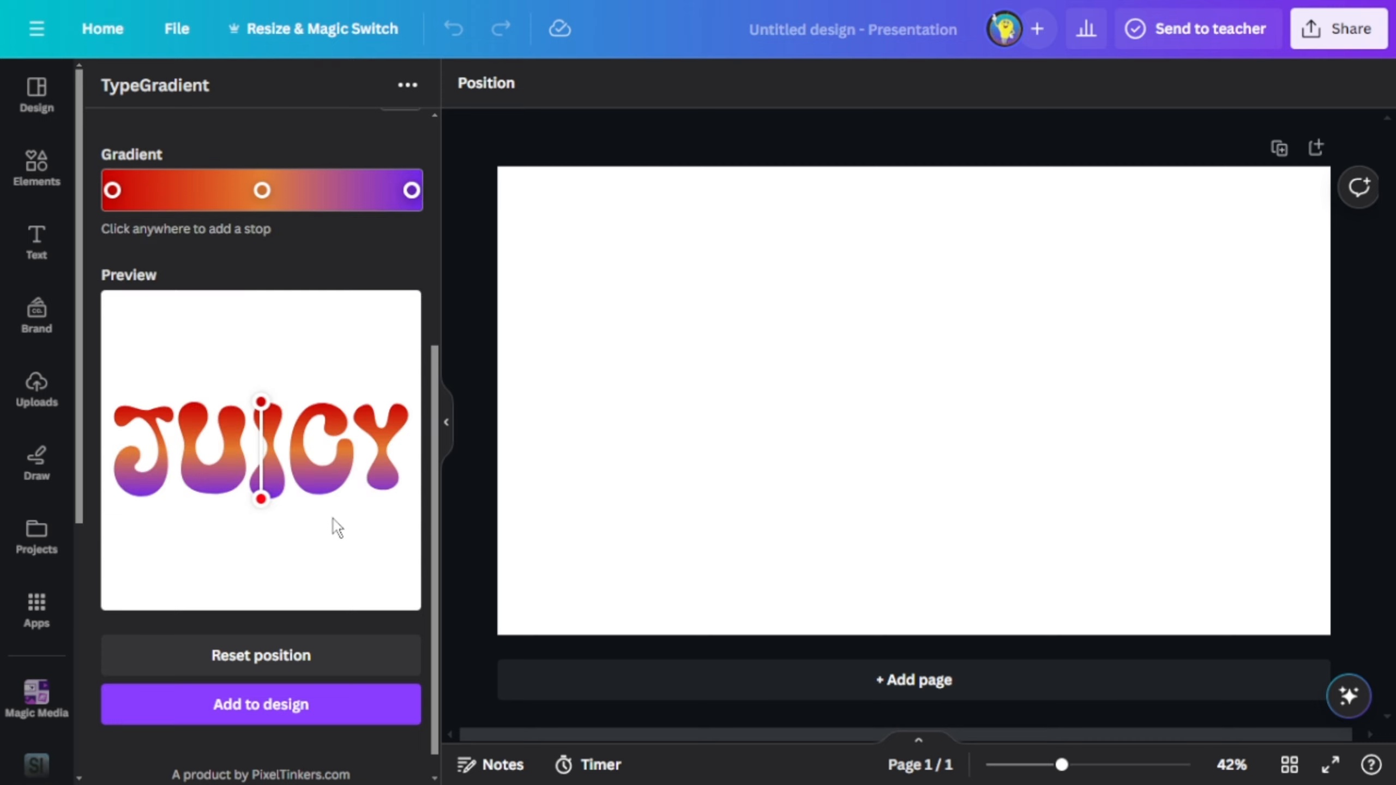
- Recolour the added end stop to dark magenta #800c51 and move it inward, clear of the purple stop
{"action": "left_click", "coordinate": [411, 192]}
{"action": "left_click_drag", "start_coordinate": [393, 252], "coordinate": [368, 287]}
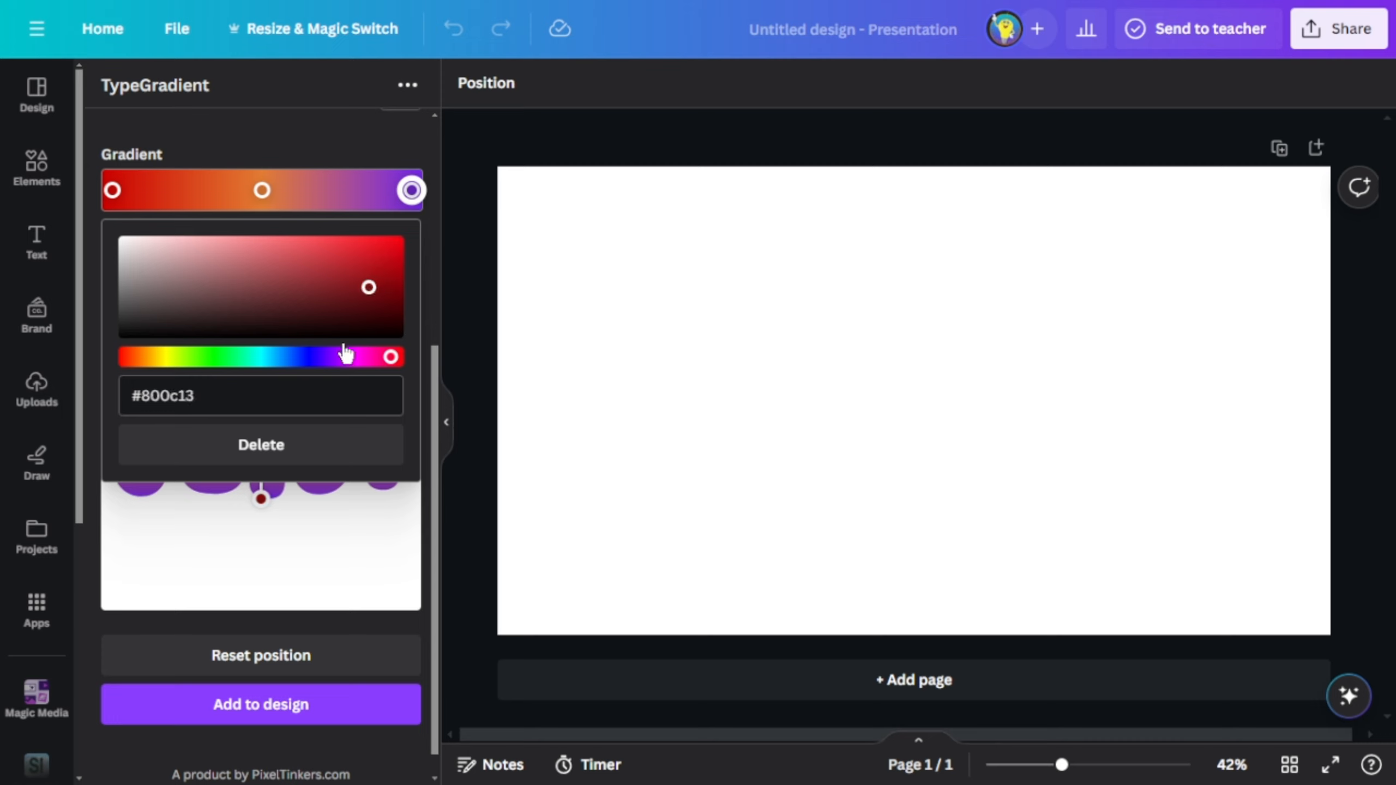
{"action": "left_click", "coordinate": [367, 356]}
{"action": "left_click_drag", "start_coordinate": [386, 191], "coordinate": [382, 190]}
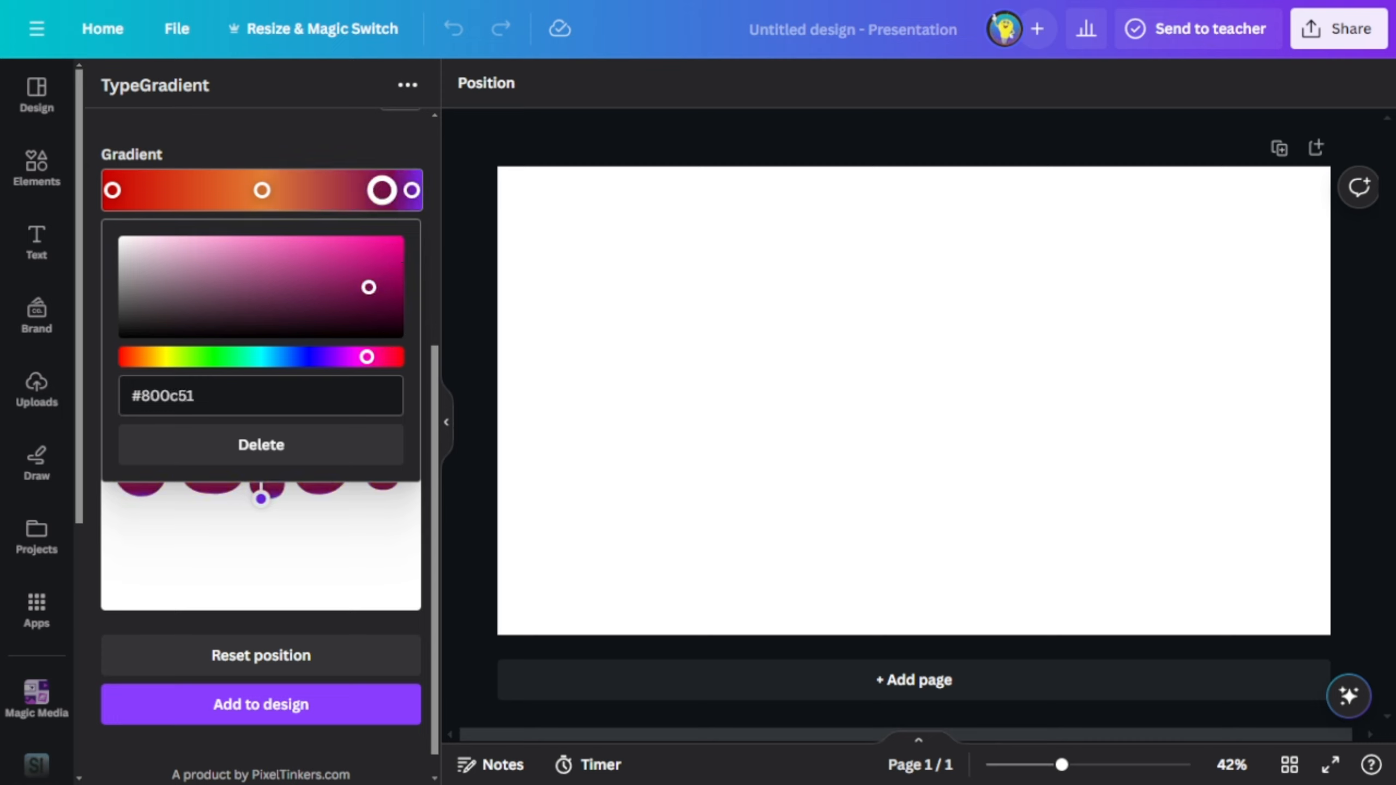
- Recolour the purple end stop and the dark magenta stop beside it to bright red
{"action": "left_click", "coordinate": [412, 191]}
{"action": "left_click", "coordinate": [387, 355]}
{"action": "left_click_drag", "start_coordinate": [392, 248], "coordinate": [402, 237]}
{"action": "left_click", "coordinate": [382, 191]}
{"action": "left_click", "coordinate": [396, 356]}
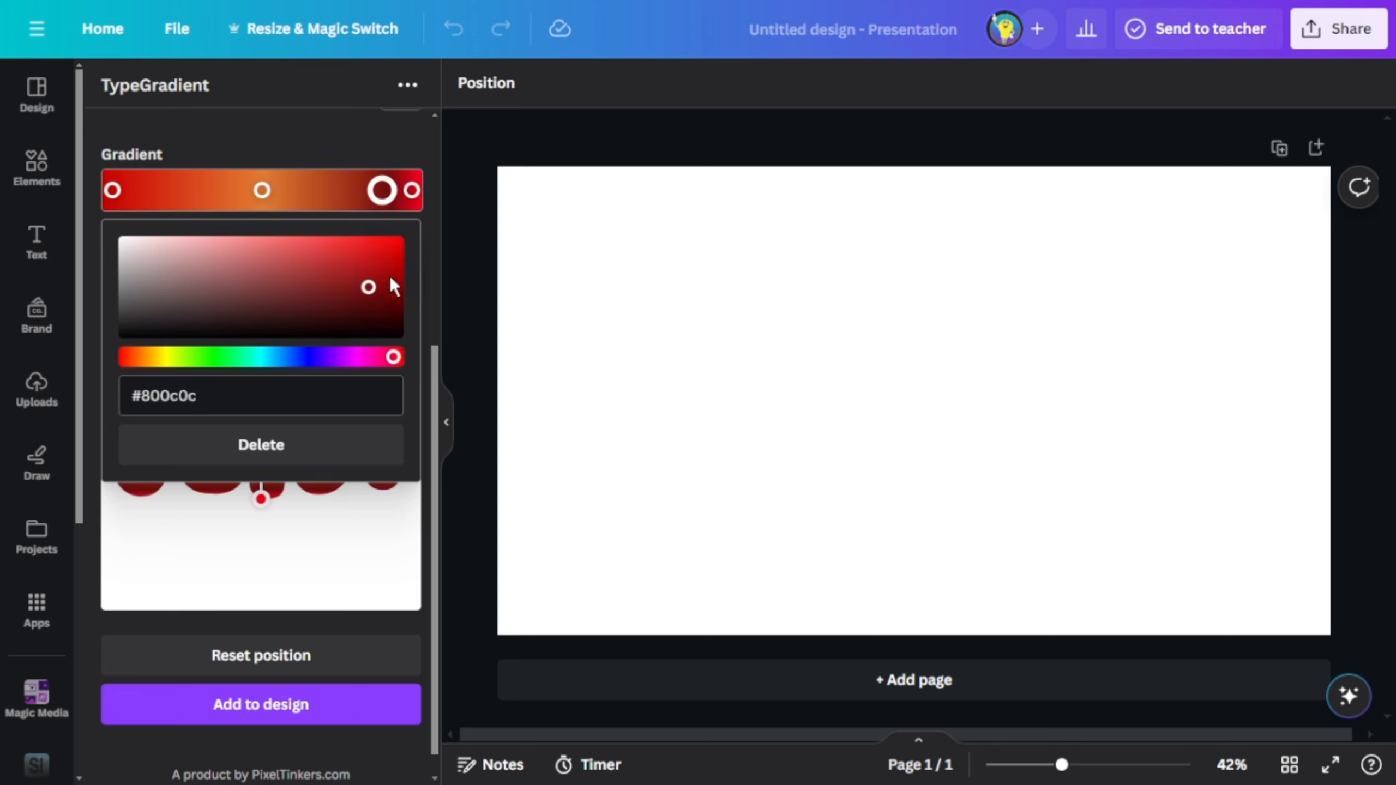
{"action": "left_click_drag", "start_coordinate": [390, 284], "coordinate": [399, 242]}
{"action": "left_click", "coordinate": [375, 536]}
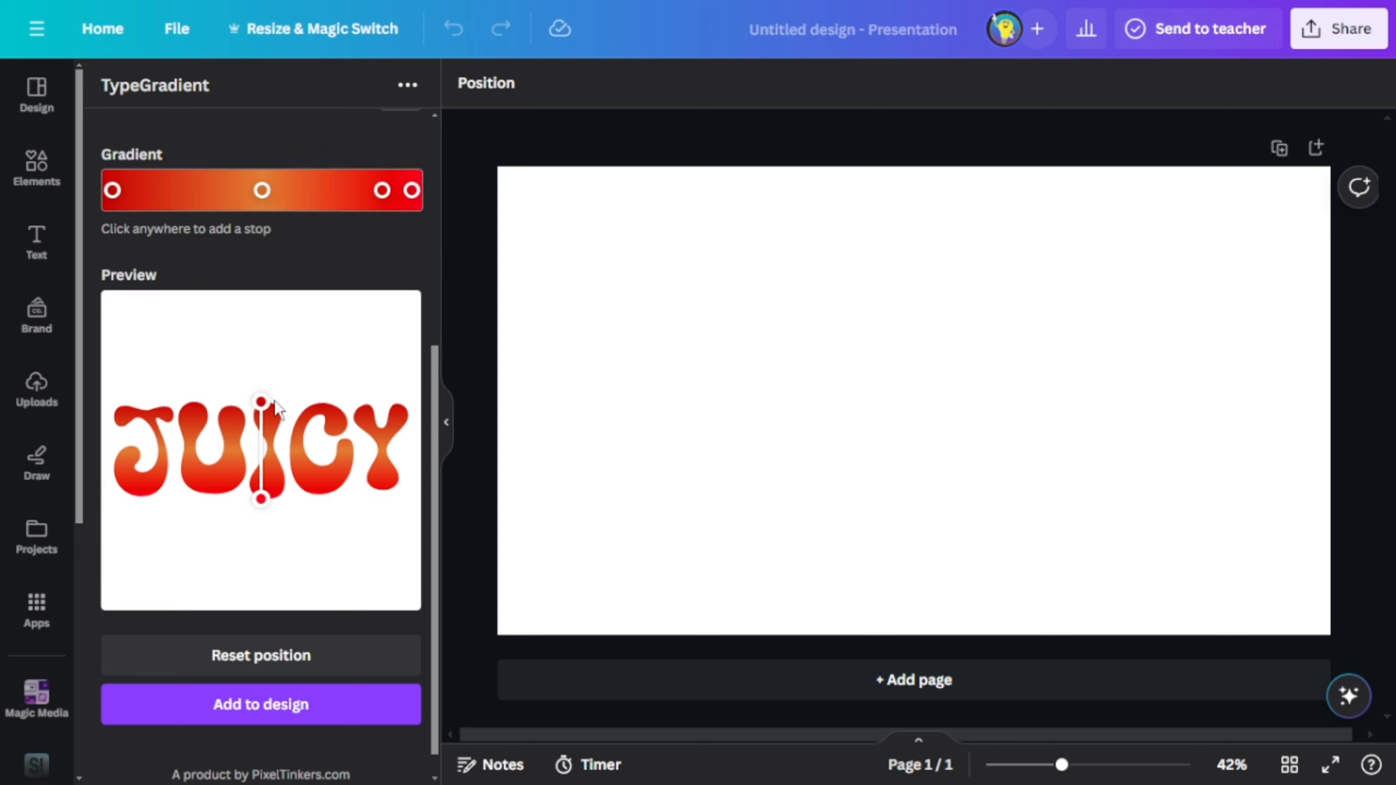
- Tilt the gradient by moving its upper handle leftward in the preview, and move the third stop inward, recolouring it to #ec9d04
{"action": "left_click_drag", "start_coordinate": [274, 409], "coordinate": [237, 401]}
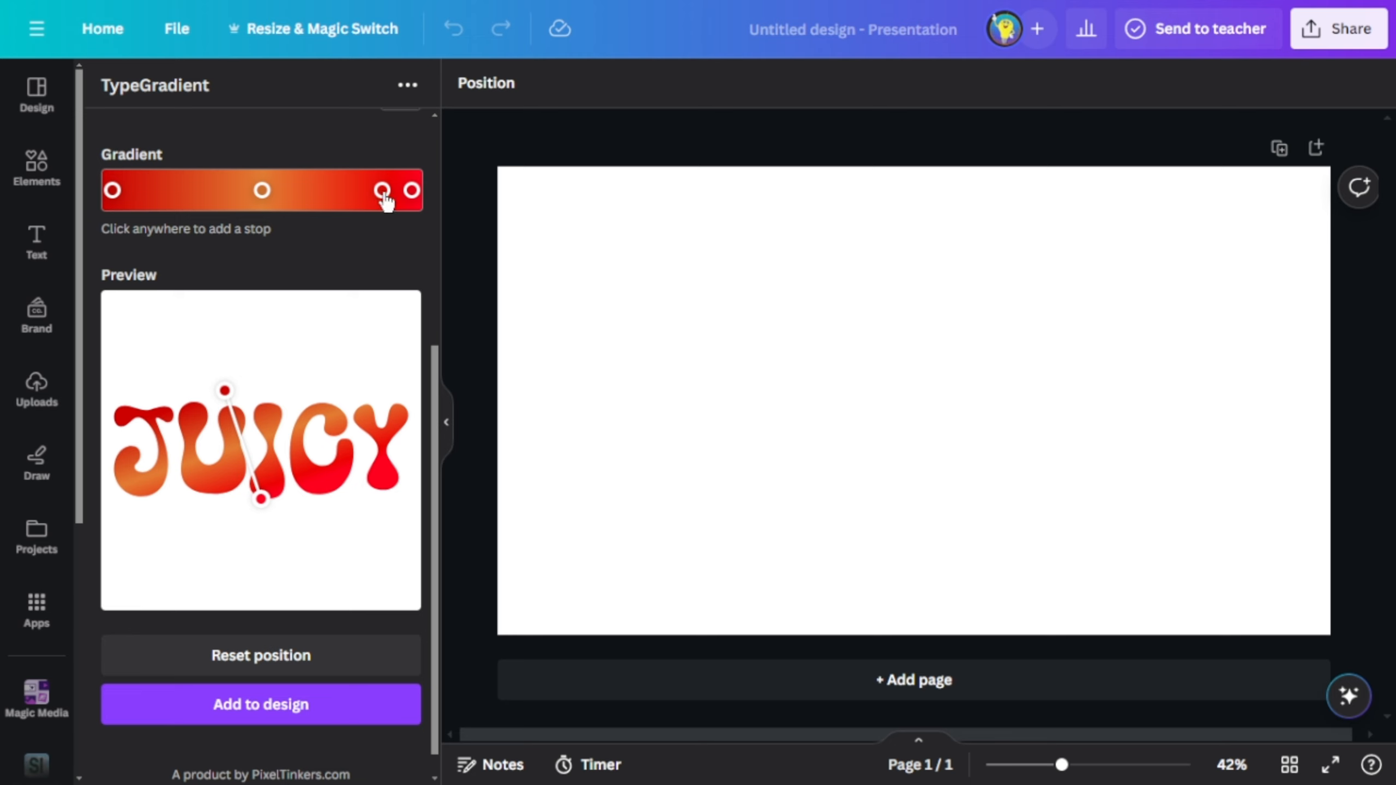
{"action": "mouse_move", "coordinate": [386, 201]}
{"action": "left_mouse_down"}
{"action": "mouse_move", "coordinate": [406, 192]}
{"action": "mouse_move", "coordinate": [361, 190]}
{"action": "left_mouse_up"}
{"action": "left_click", "coordinate": [158, 358]}
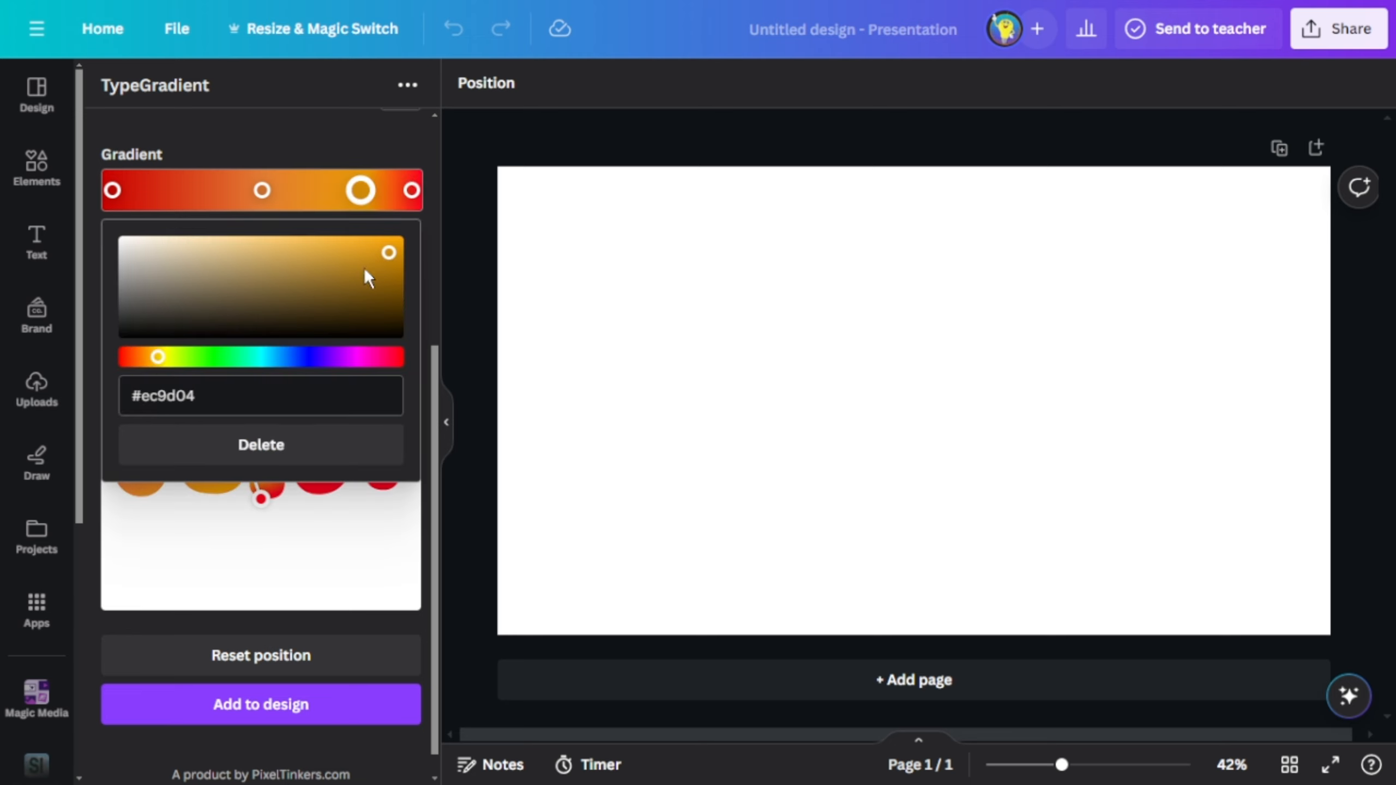
- Brighten the middle gradient stop to orange #ff7918 and move it towards the red start
{"action": "left_click", "coordinate": [262, 190]}
{"action": "left_click", "coordinate": [336, 252]}
{"action": "left_click_drag", "start_coordinate": [336, 252], "coordinate": [367, 249]}
{"action": "left_click_drag", "start_coordinate": [261, 191], "coordinate": [215, 191]}
- Move the last gradient stop inward and shift its red slightly towards orange
{"action": "mouse_move", "coordinate": [355, 190]}
{"action": "left_mouse_down"}
{"action": "mouse_move", "coordinate": [333, 190]}
{"action": "mouse_move", "coordinate": [408, 191]}
{"action": "mouse_move", "coordinate": [364, 191]}
{"action": "mouse_move", "coordinate": [379, 190]}
{"action": "left_mouse_up"}
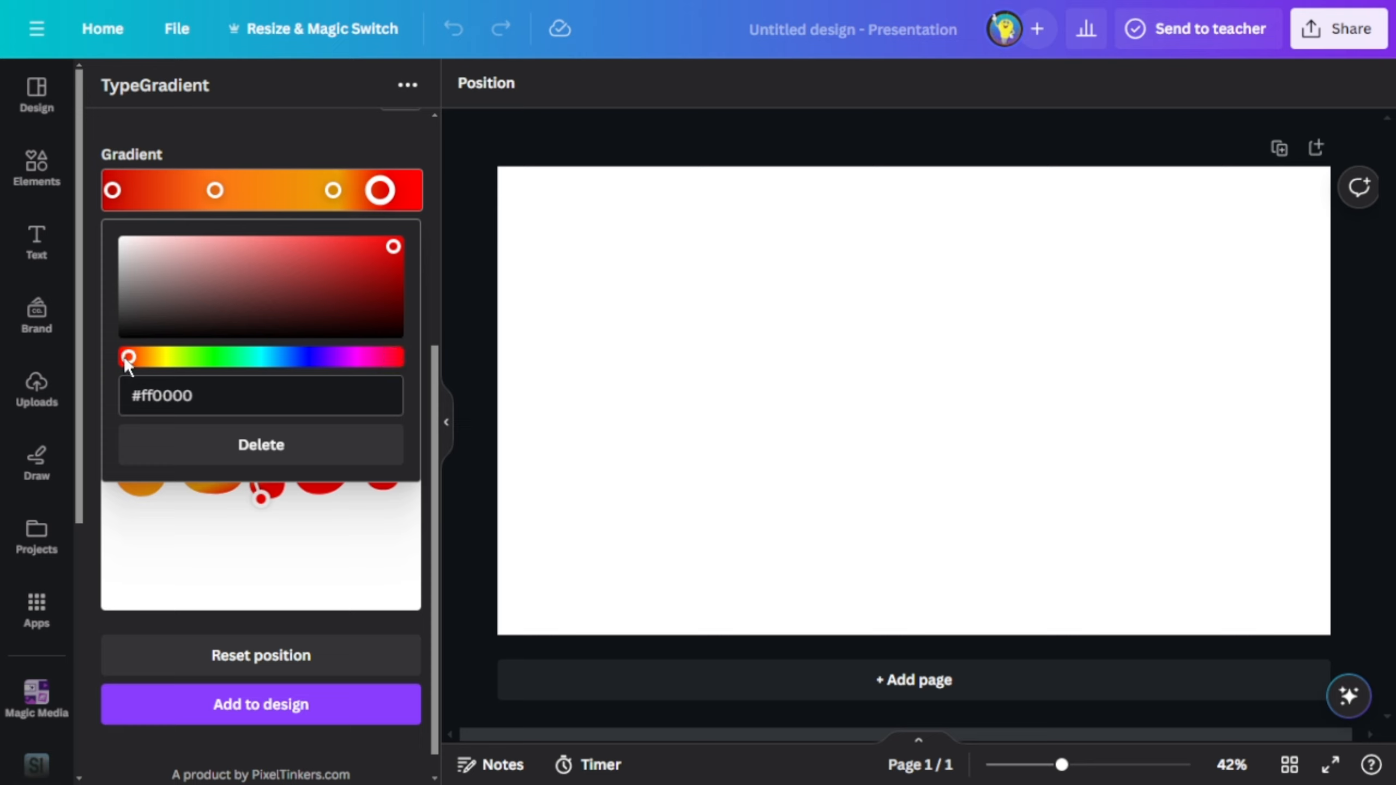
{"action": "left_click", "coordinate": [380, 190]}
{"action": "left_click_drag", "start_coordinate": [130, 359], "coordinate": [134, 358]}
{"action": "left_click", "coordinate": [309, 512]}
- Extend the gradient's lower handle down and to the right in the preview, and add the text to the design
{"action": "left_click_drag", "start_coordinate": [263, 499], "coordinate": [289, 515]}
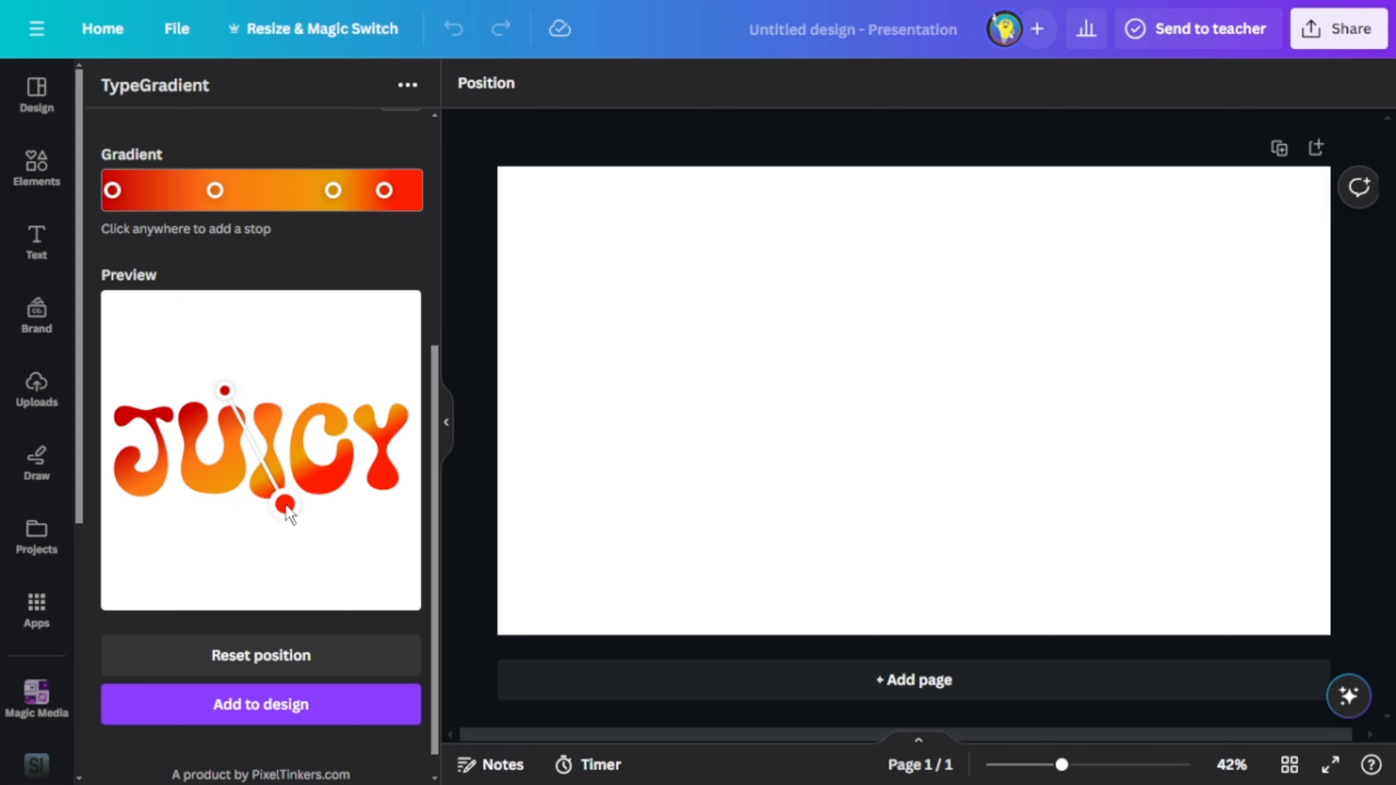
{"action": "scroll", "coordinate": [283, 632], "scroll_direction": "down", "scroll_amount": 1}
{"action": "left_click", "coordinate": [282, 670]}
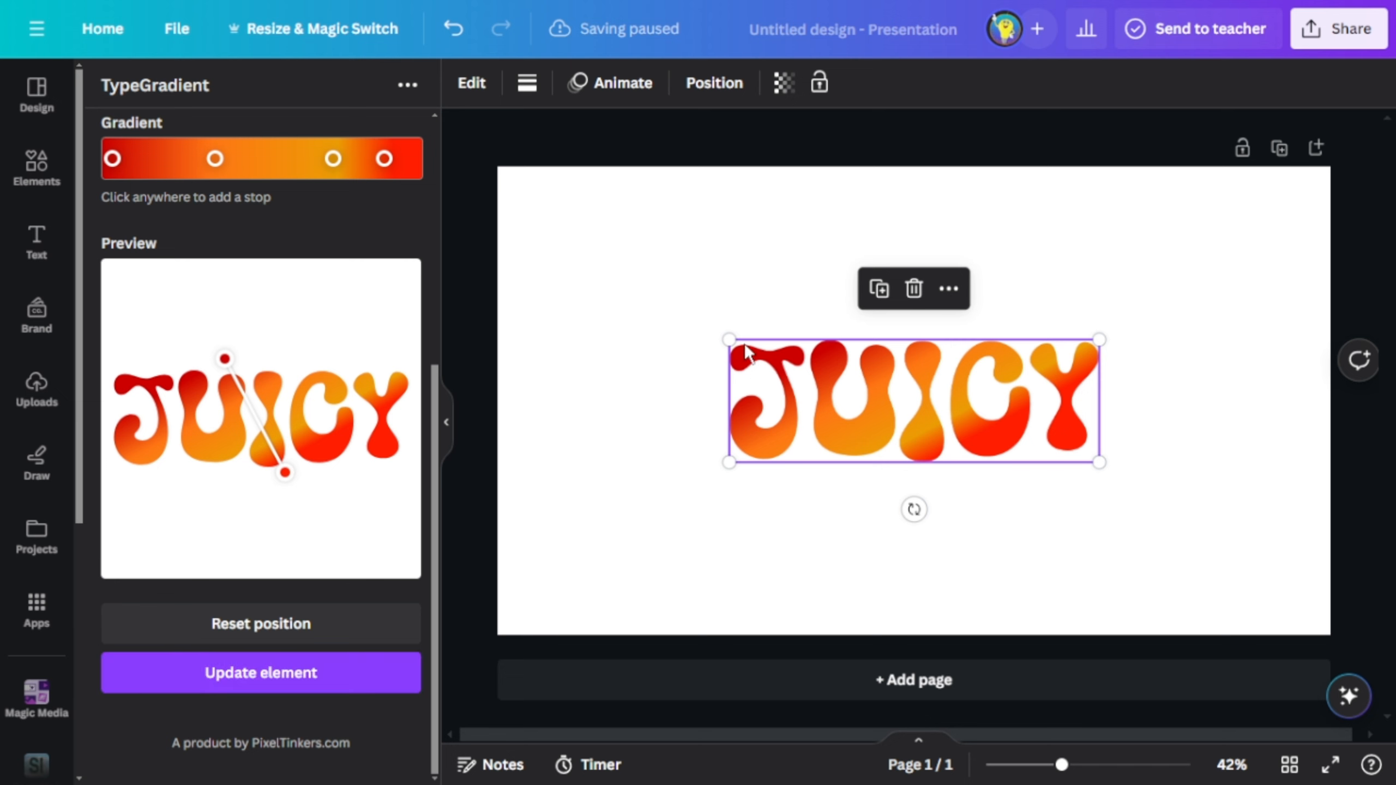
- Enlarge the JUICY graphic, centred in the upper half of the page, and duplicate it
{"action": "left_click_drag", "start_coordinate": [728, 339], "coordinate": [681, 317]}
{"action": "left_click_drag", "start_coordinate": [831, 378], "coordinate": [894, 428]}
{"action": "left_click", "coordinate": [881, 208]}
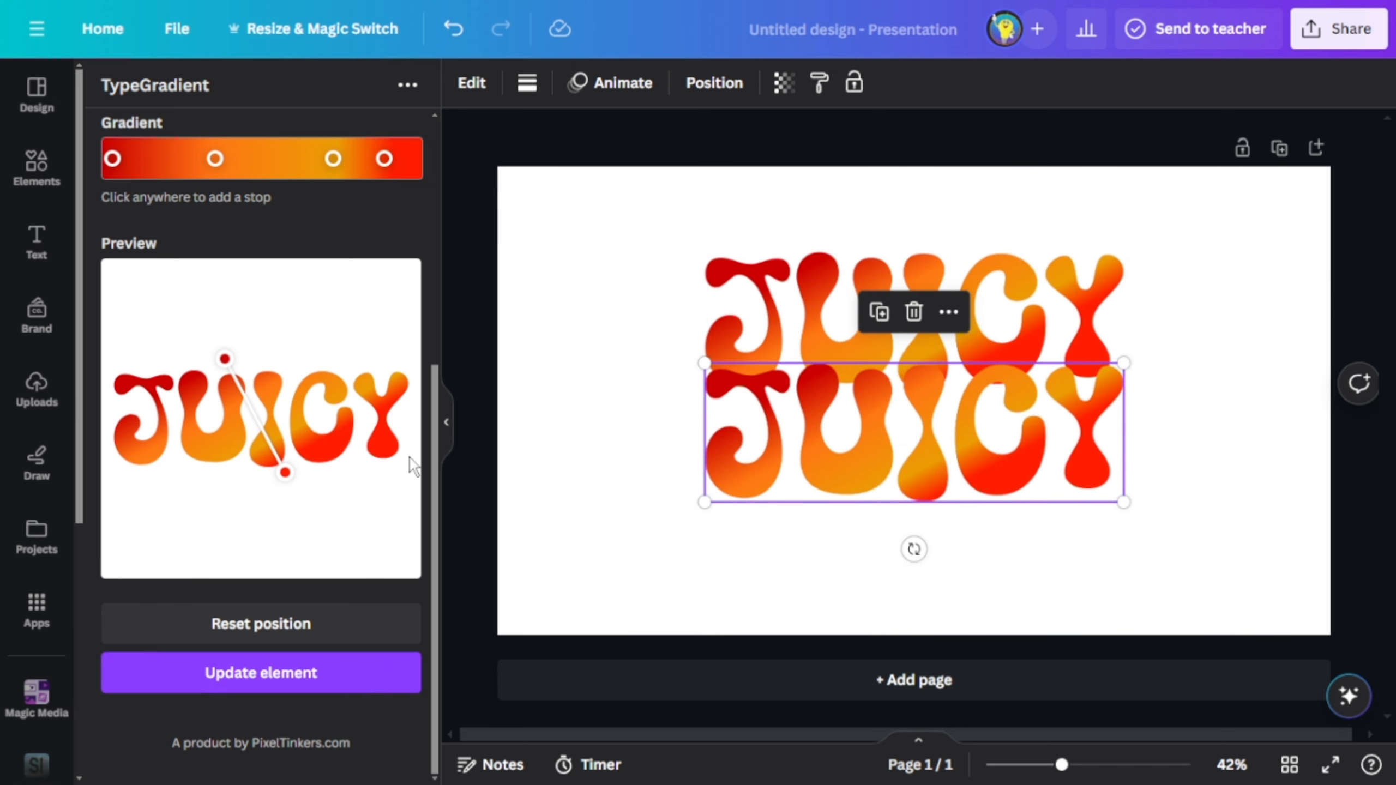
- Recolour all four gradient stops of the duplicated JUICY graphic to black #000000 and update the element
{"action": "left_click", "coordinate": [113, 159]}
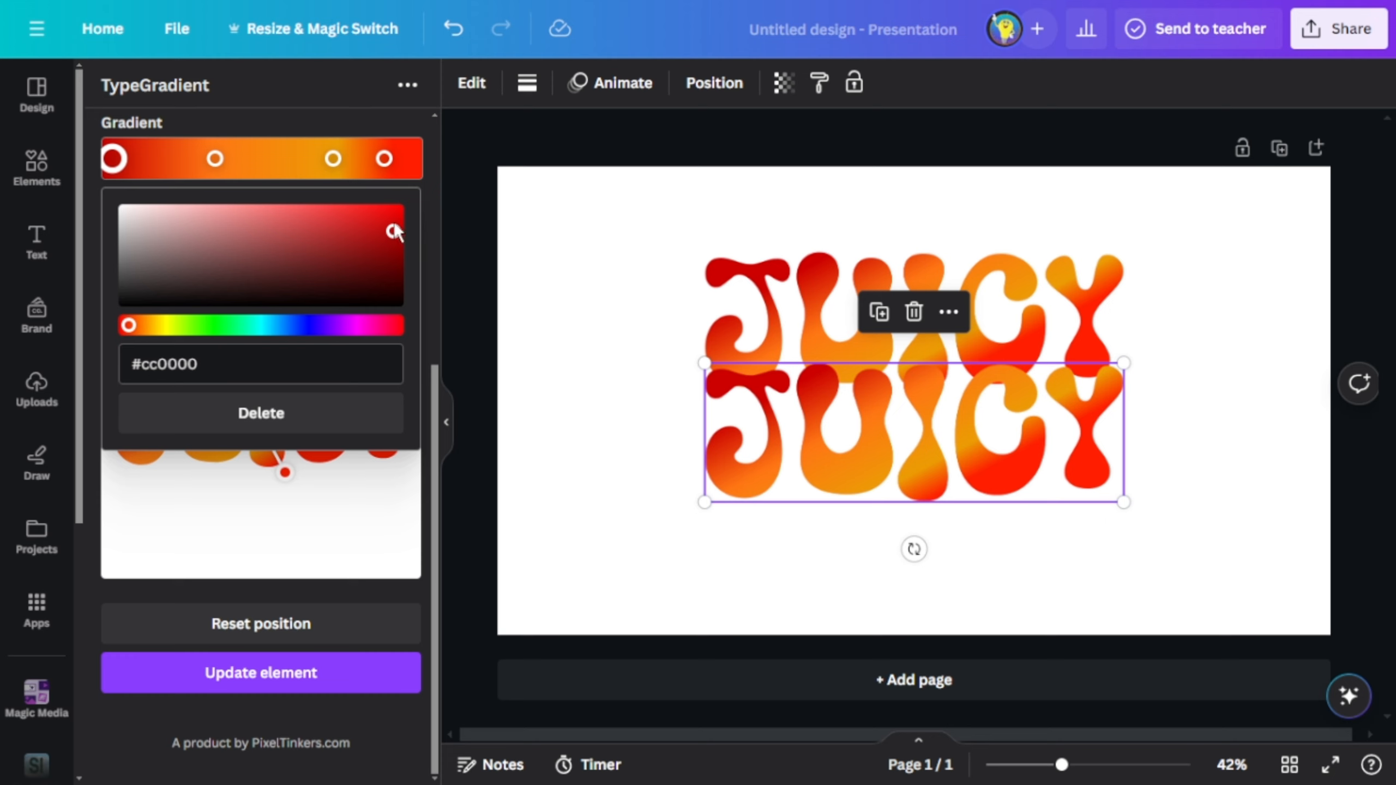
{"action": "left_click_drag", "start_coordinate": [395, 232], "coordinate": [370, 297]}
{"action": "left_click", "coordinate": [213, 159]}
{"action": "left_click", "coordinate": [369, 214]}
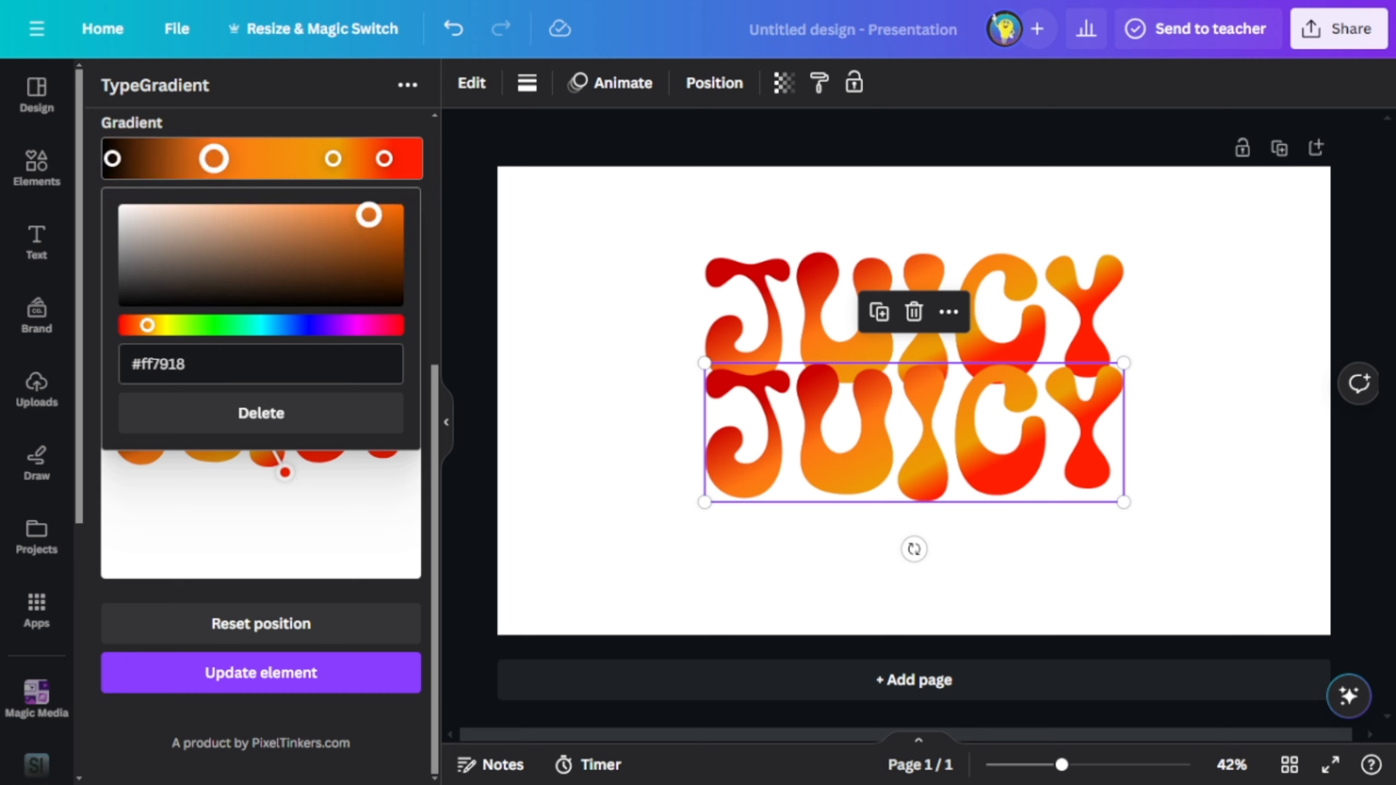
{"action": "left_click_drag", "start_coordinate": [368, 215], "coordinate": [369, 297]}
{"action": "left_click", "coordinate": [333, 159]}
{"action": "left_click_drag", "start_coordinate": [384, 225], "coordinate": [369, 297]}
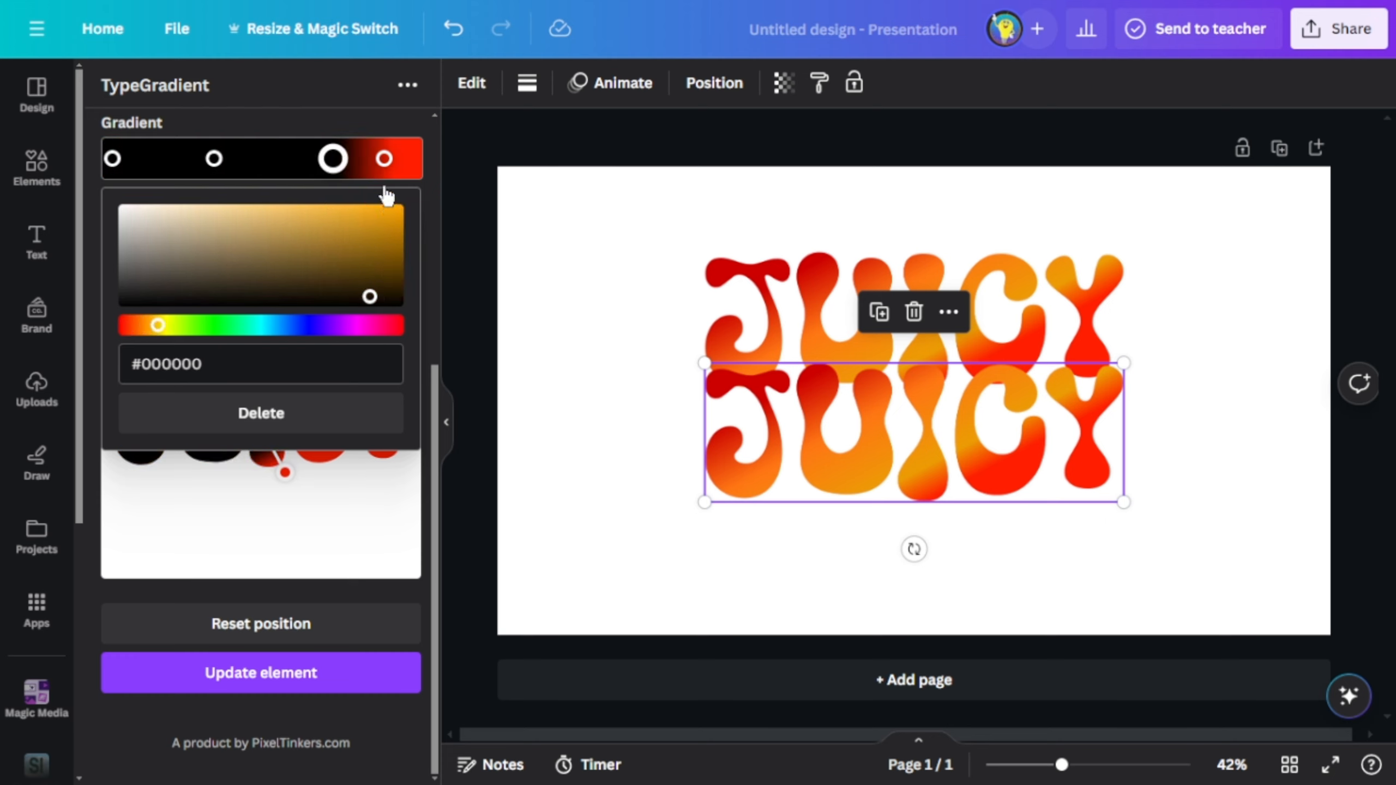
{"action": "left_click", "coordinate": [384, 159]}
{"action": "left_click_drag", "start_coordinate": [392, 215], "coordinate": [364, 297]}
{"action": "left_click", "coordinate": [308, 682]}
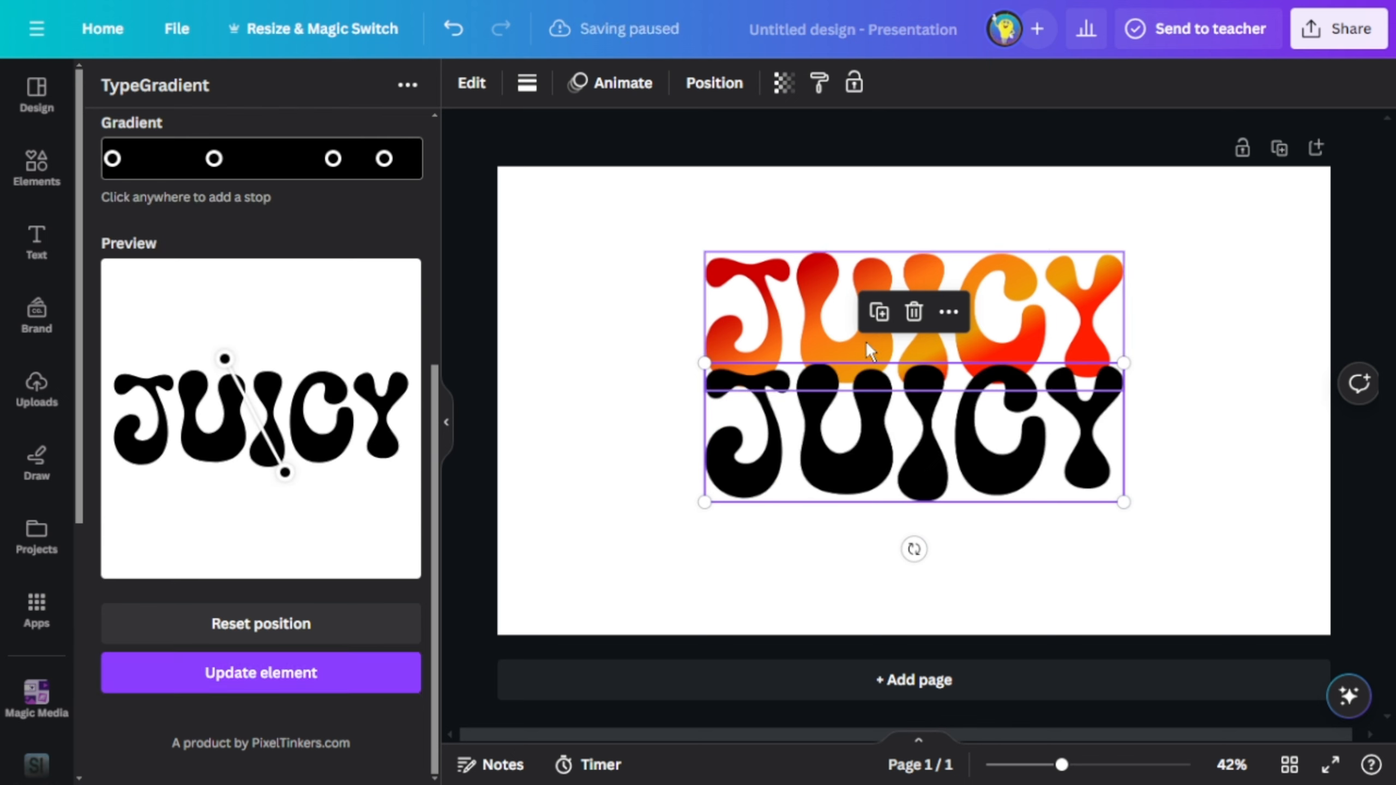
- Duplicate the black JUICY graphic and recolour the copy's first two gradient stops to white
{"action": "left_click", "coordinate": [879, 314]}
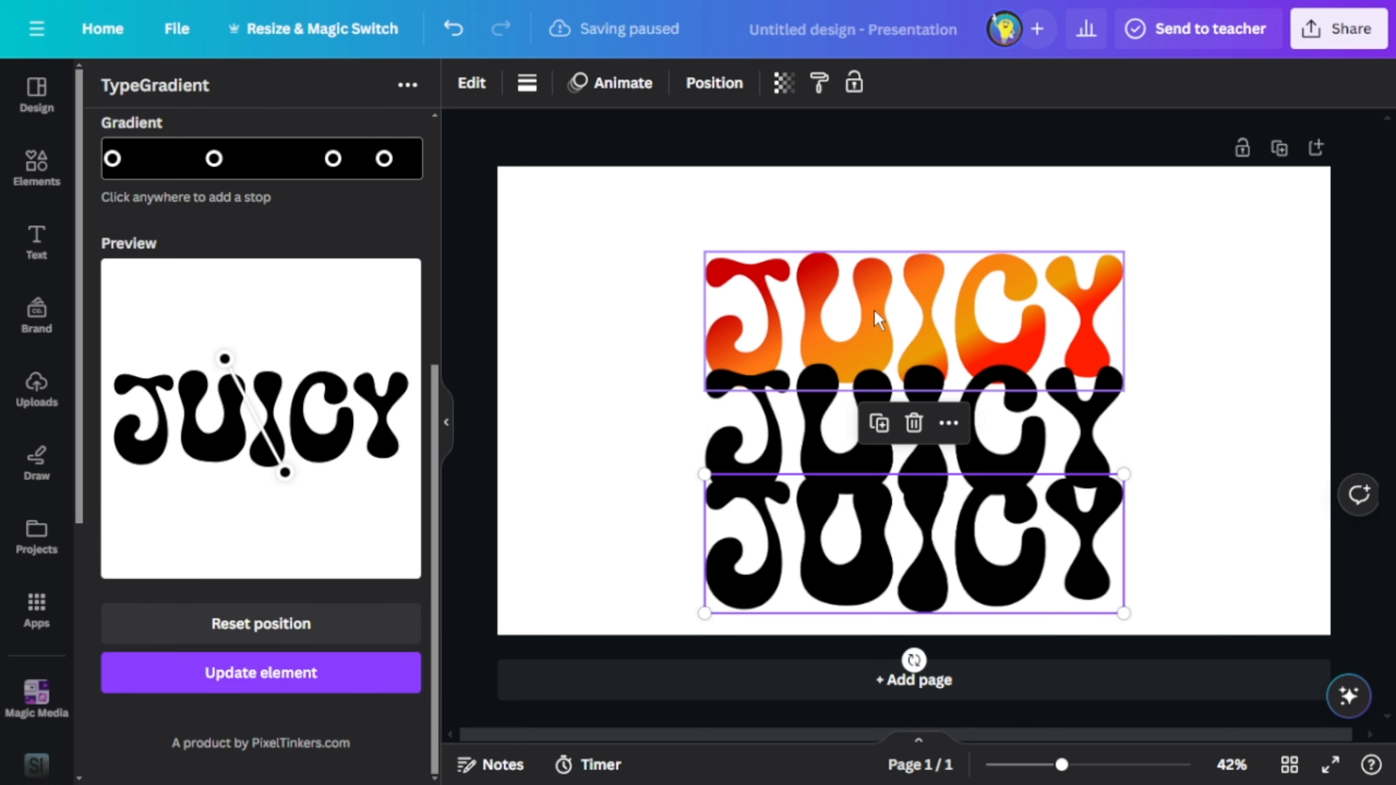
{"action": "left_click", "coordinate": [112, 159]}
{"action": "left_click", "coordinate": [134, 237]}
{"action": "left_click", "coordinate": [213, 159]}
{"action": "left_click", "coordinate": [214, 158]}
{"action": "left_click", "coordinate": [142, 226]}
{"action": "left_click", "coordinate": [214, 159]}
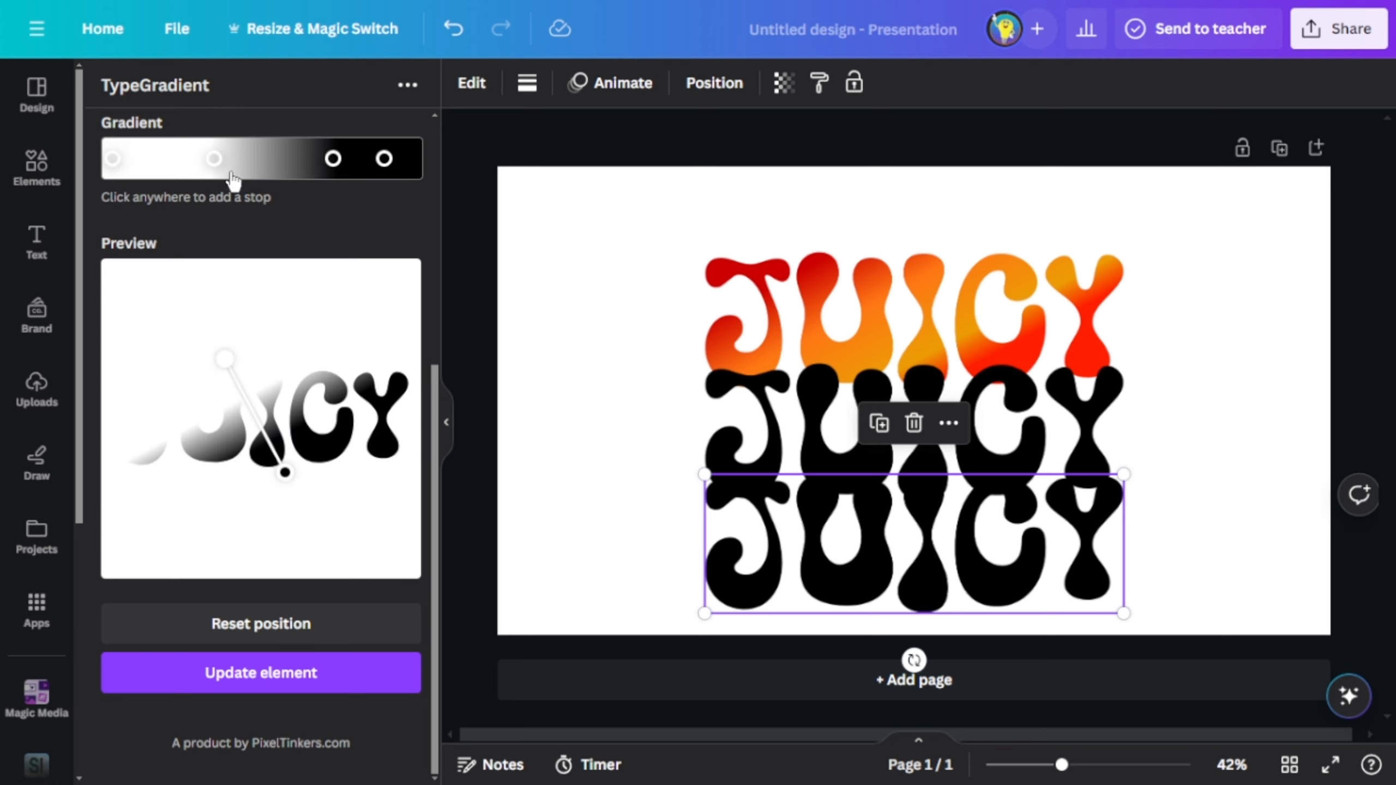
- Recolour the copy's last two gradient stops to white and update the element
{"action": "left_click", "coordinate": [333, 159]}
{"action": "left_click", "coordinate": [137, 237]}
{"action": "left_click", "coordinate": [333, 159]}
{"action": "left_click", "coordinate": [384, 159]}
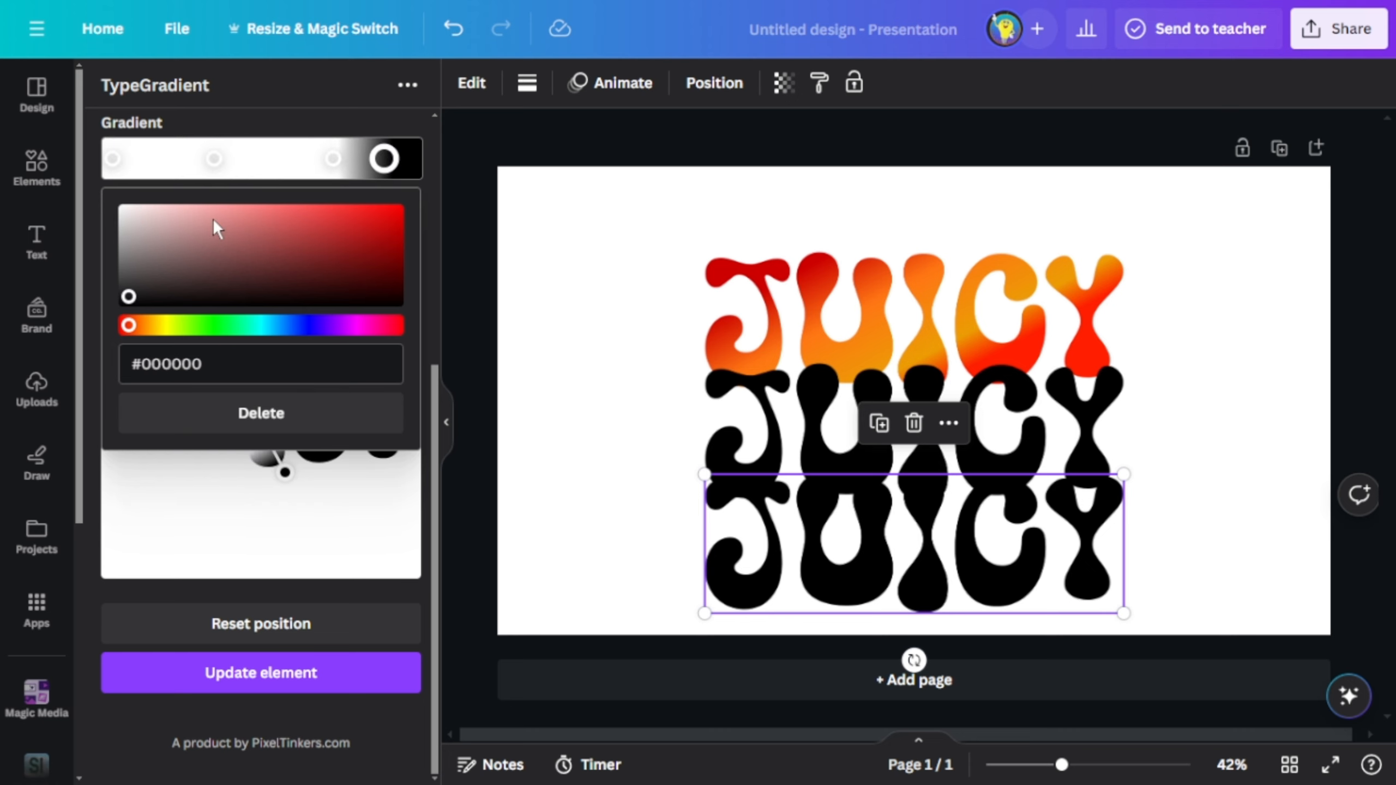
{"action": "left_click", "coordinate": [132, 215]}
{"action": "left_click", "coordinate": [384, 158]}
{"action": "left_click", "coordinate": [301, 672]}
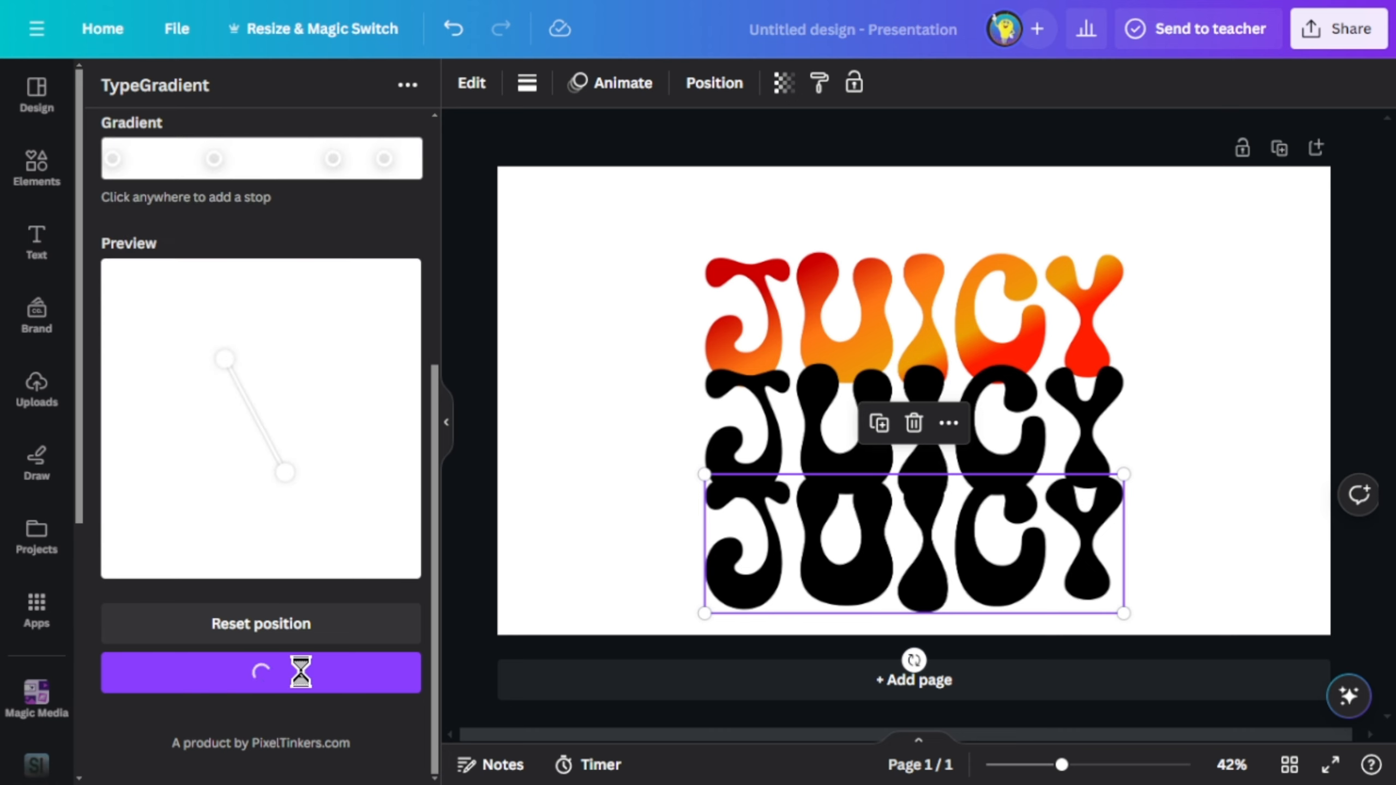
- Fill the page background with the light purple default solid colour
{"action": "left_click", "coordinate": [642, 312]}
{"action": "left_click", "coordinate": [466, 84]}
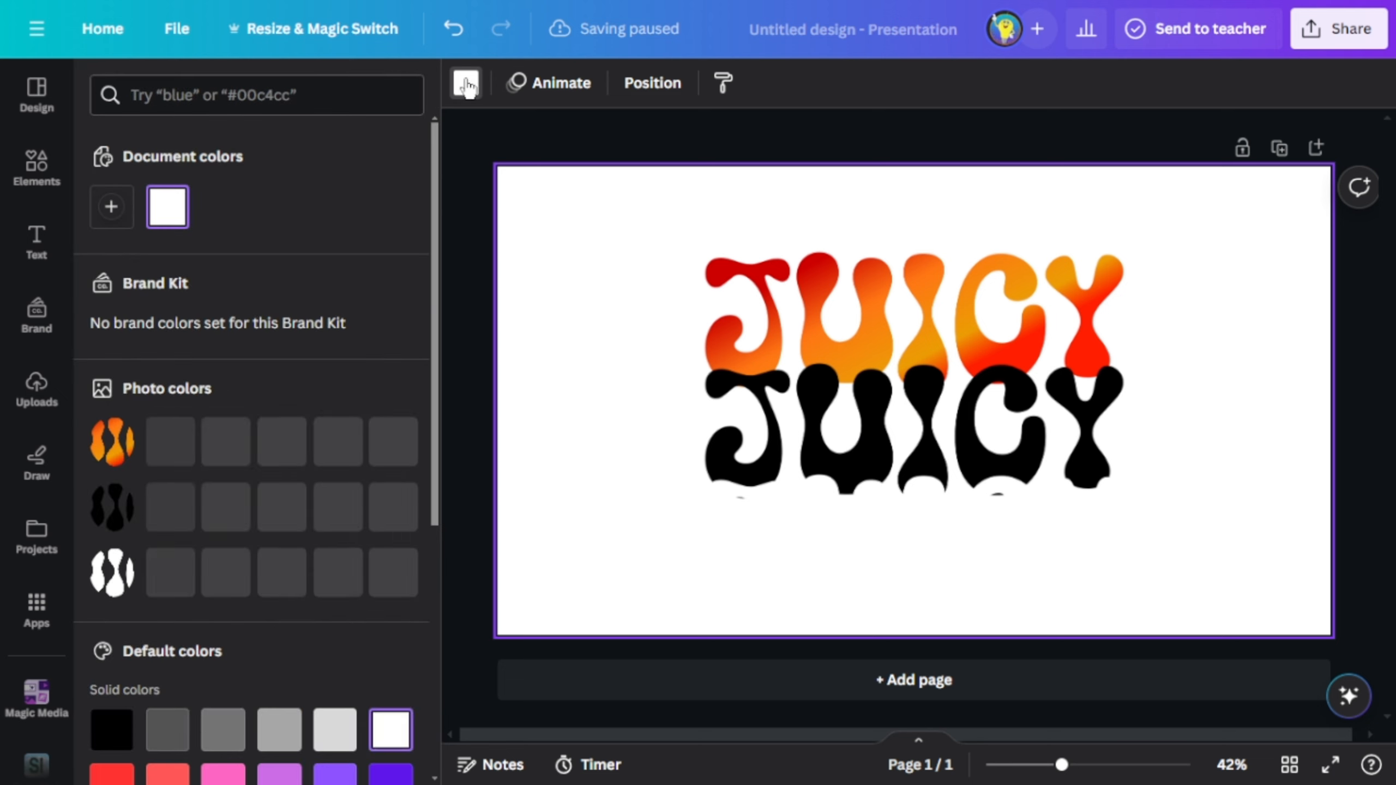
{"action": "left_click", "coordinate": [277, 764]}
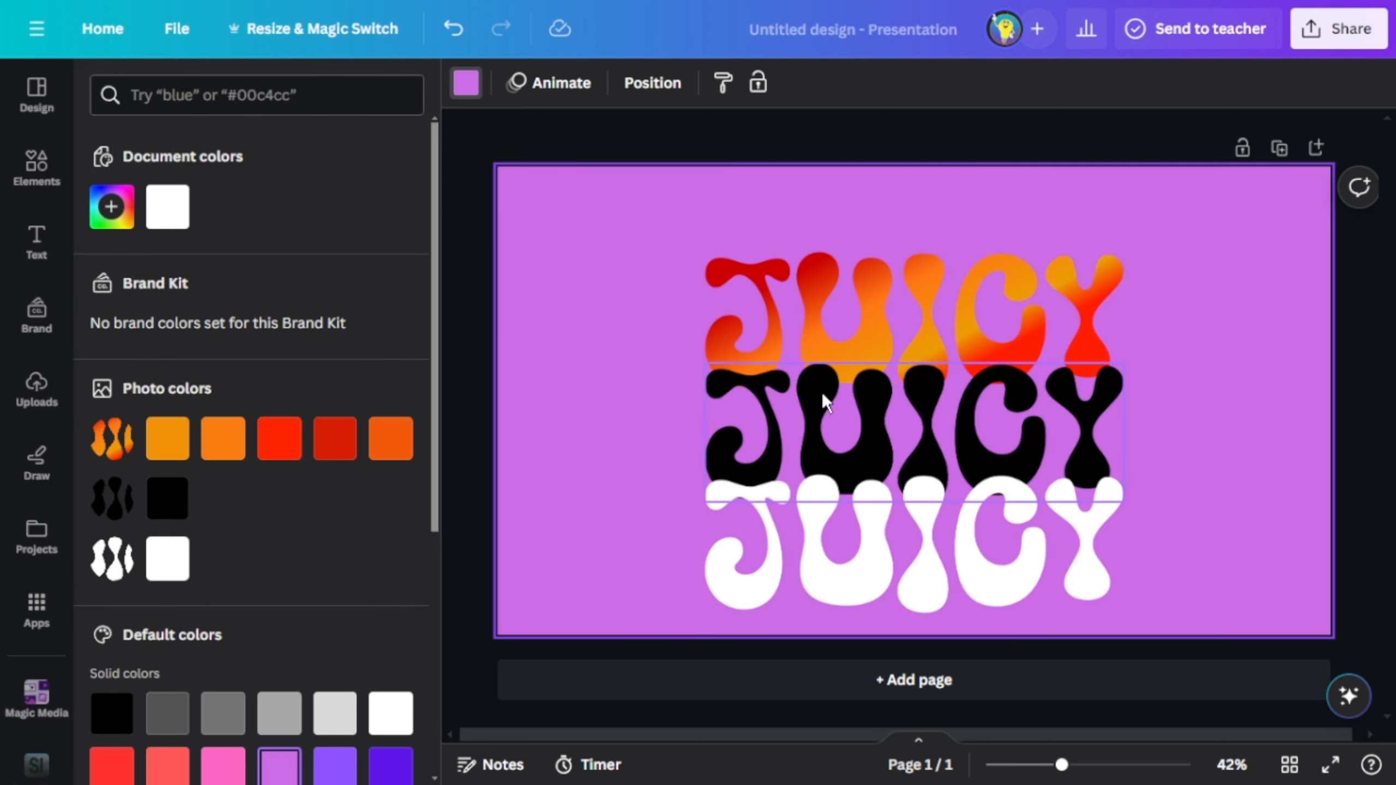
- Place the white JUICY over the black one, offset slightly to the left so a black edge shows on the right
{"action": "left_click_drag", "start_coordinate": [819, 561], "coordinate": [815, 451]}
{"action": "left_click_drag", "start_coordinate": [1062, 764], "coordinate": [1099, 765]}
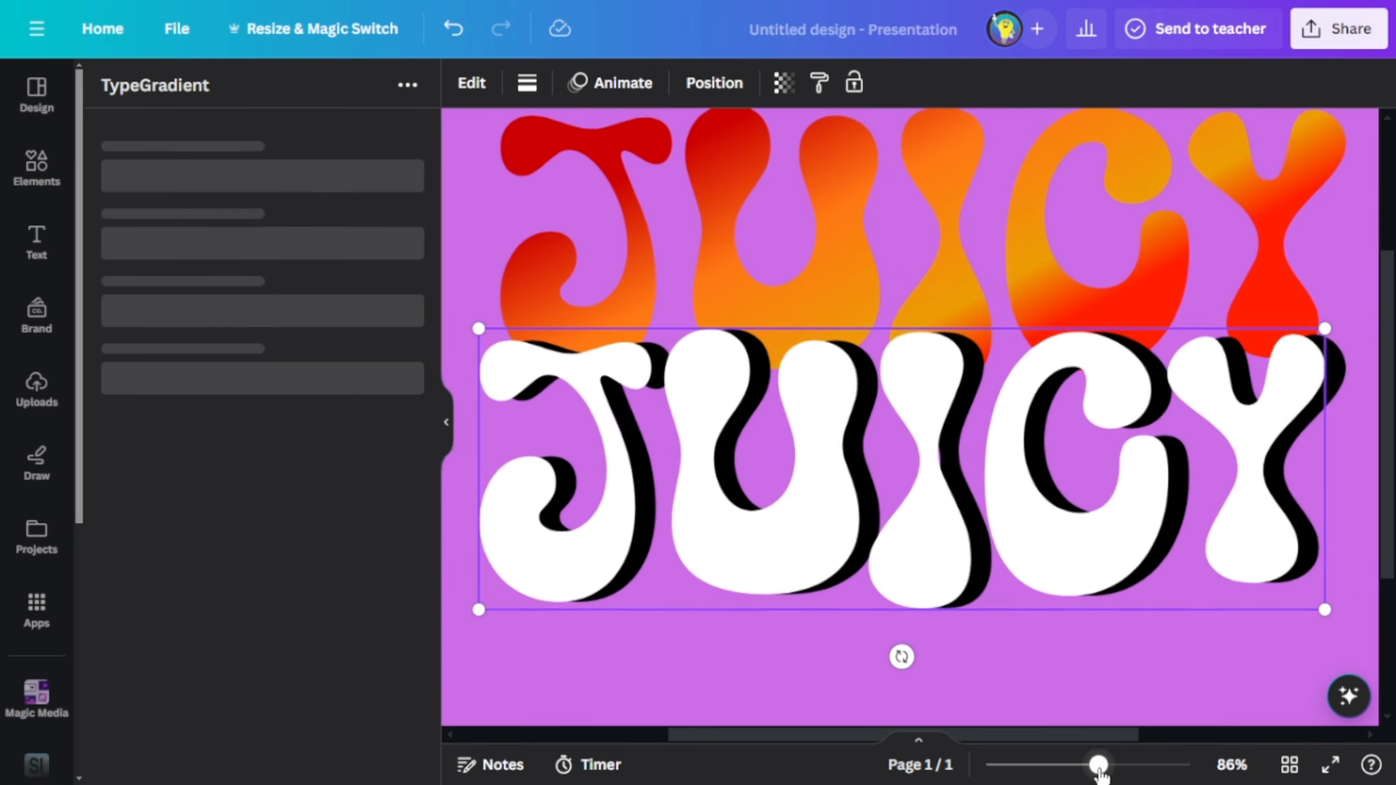
{"action": "left_click_drag", "start_coordinate": [947, 524], "coordinate": [945, 521]}
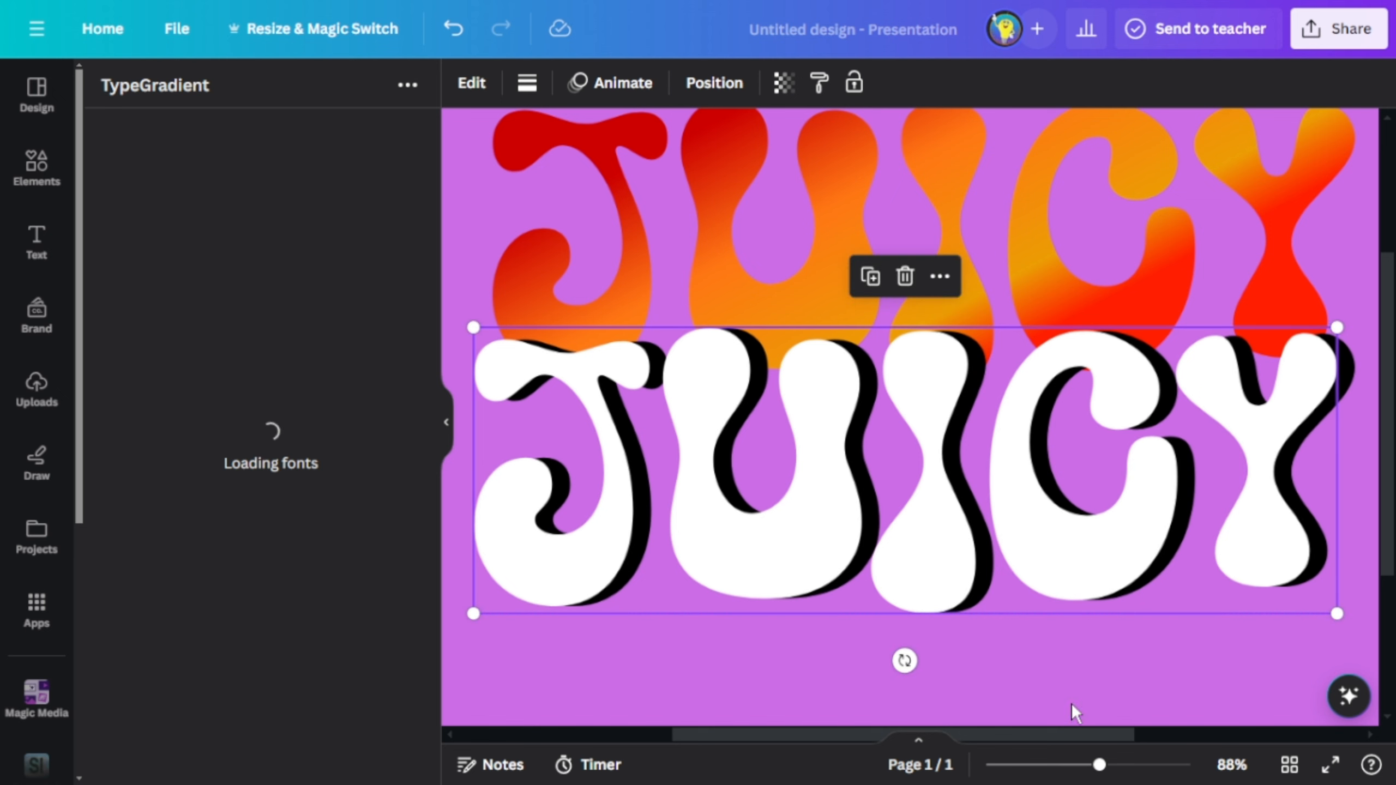
- Bring the gradient JUICY to the front and place it over the white and black copies, leaving thin edges of both showing
{"action": "left_click_drag", "start_coordinate": [1091, 769], "coordinate": [1075, 767]}
{"action": "left_click", "coordinate": [780, 277]}
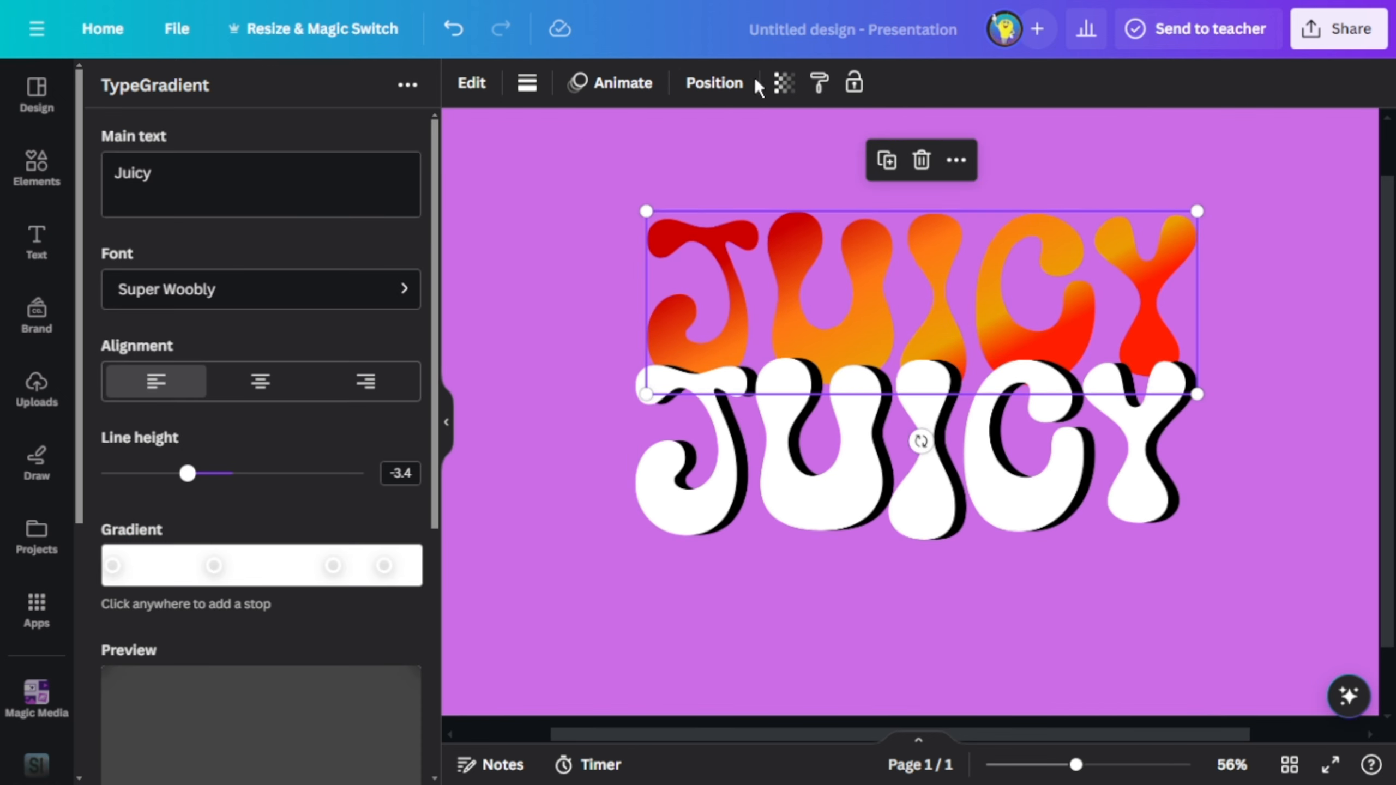
{"action": "left_click", "coordinate": [747, 83]}
{"action": "left_click", "coordinate": [165, 178]}
{"action": "left_click_drag", "start_coordinate": [776, 287], "coordinate": [809, 432]}
{"action": "left_click_drag", "start_coordinate": [1069, 766], "coordinate": [1104, 765]}
{"action": "left_click_drag", "start_coordinate": [811, 536], "coordinate": [798, 527]}
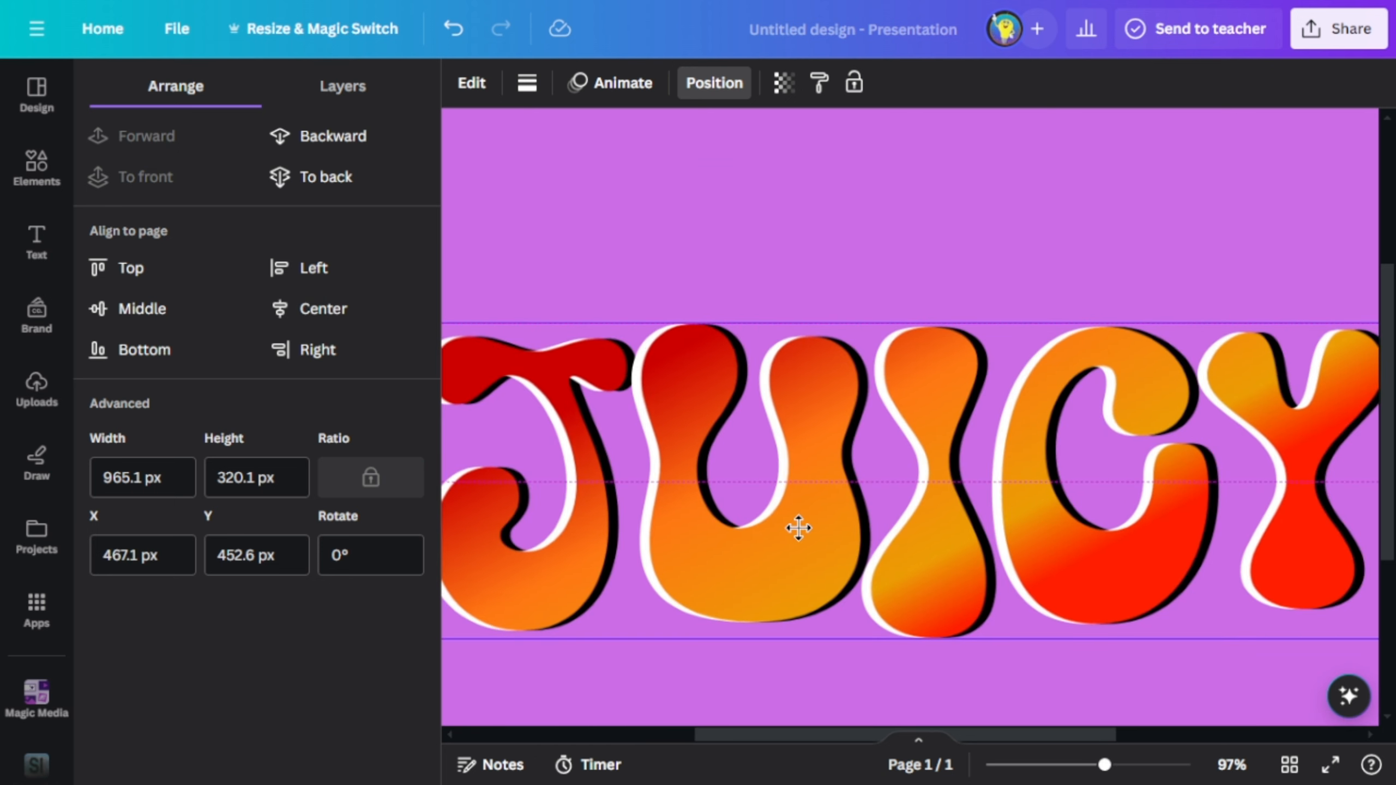
- Enlarge all three JUICY layers together to about 1175 px wide and move them to the upper middle of the page
{"action": "left_click_drag", "start_coordinate": [1105, 764], "coordinate": [1062, 765]}
{"action": "left_click_drag", "start_coordinate": [1169, 572], "coordinate": [606, 335]}
{"action": "left_click_drag", "start_coordinate": [830, 423], "coordinate": [863, 376]}
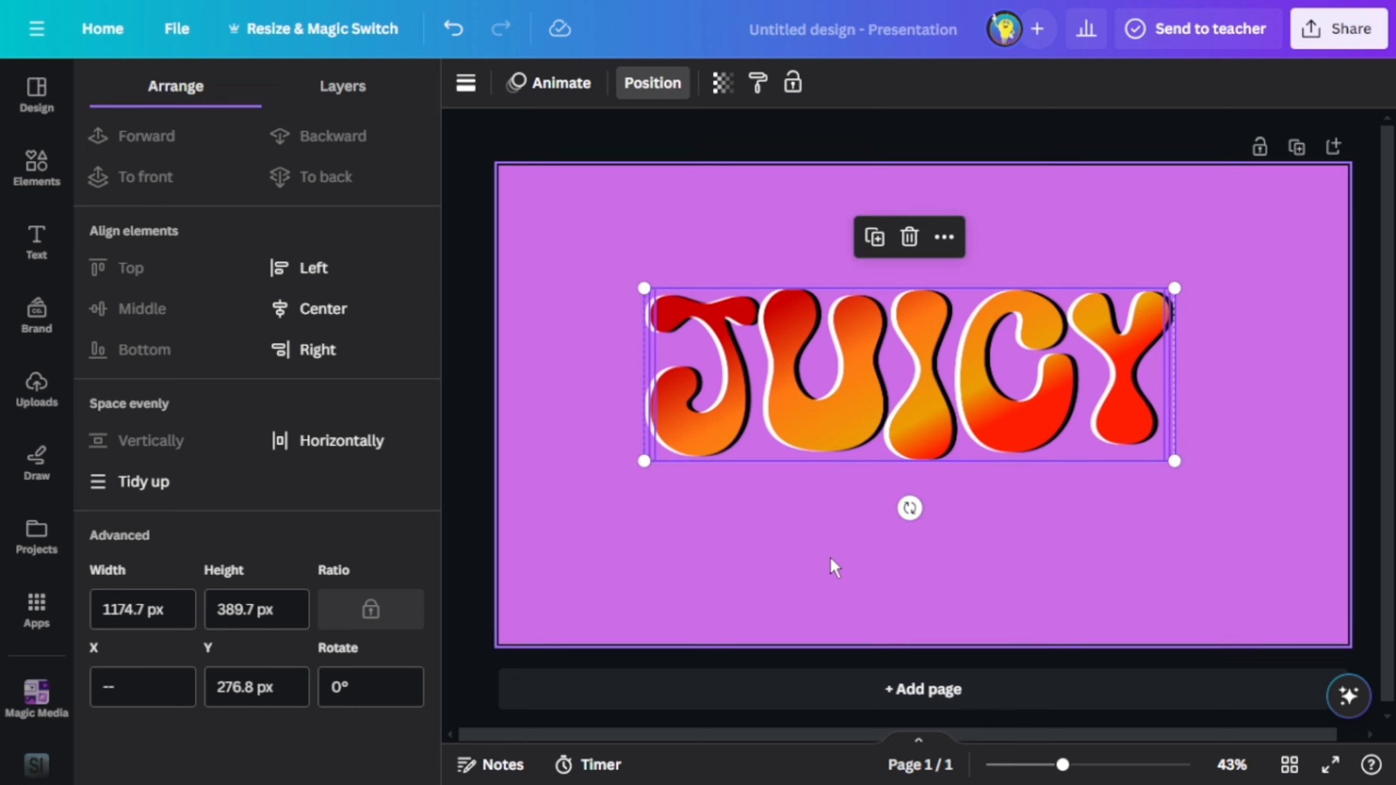
{"action": "left_click", "coordinate": [834, 570]}
- Search the elements for "orange bubble" and show all matching photos
{"action": "left_click", "coordinate": [37, 171]}
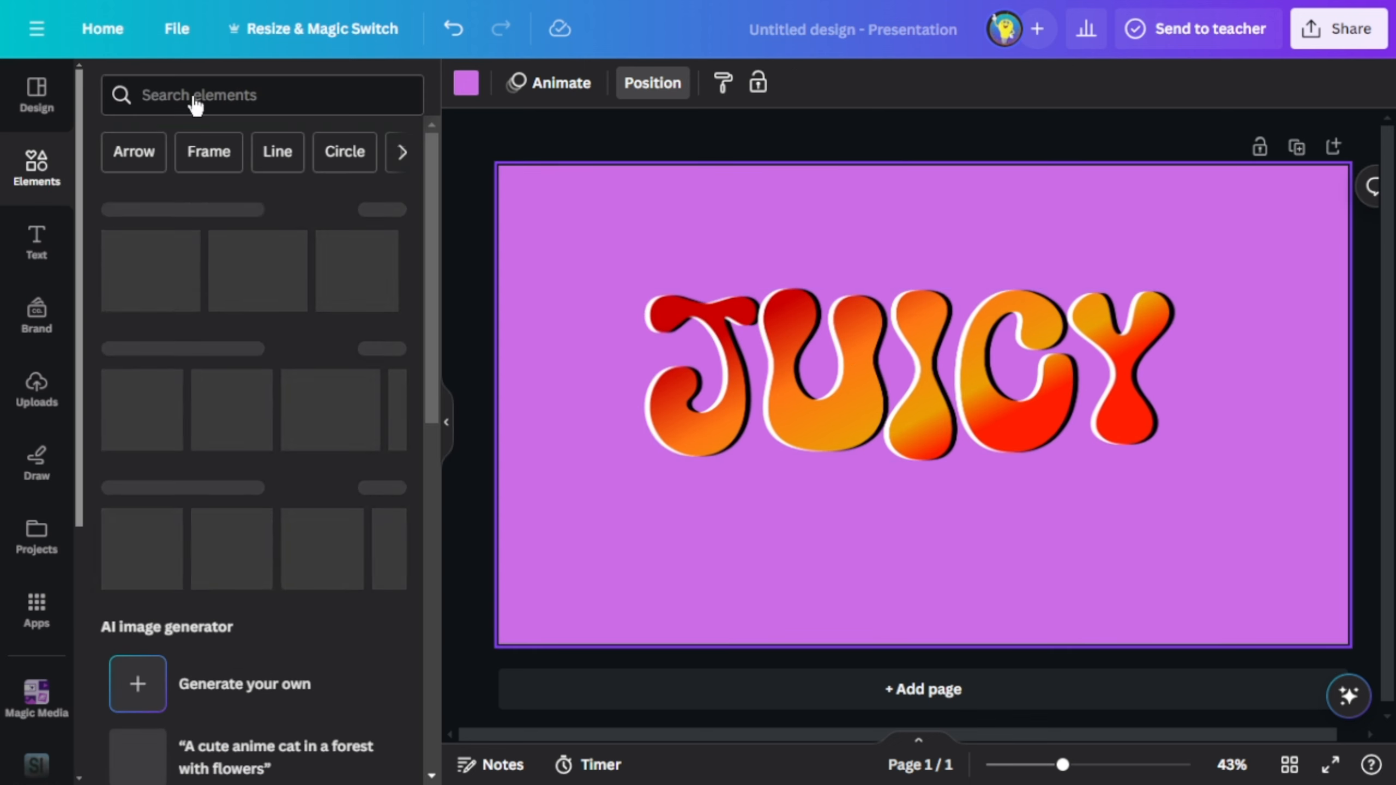
{"action": "left_click", "coordinate": [176, 94]}
{"action": "type", "text": "orang"}
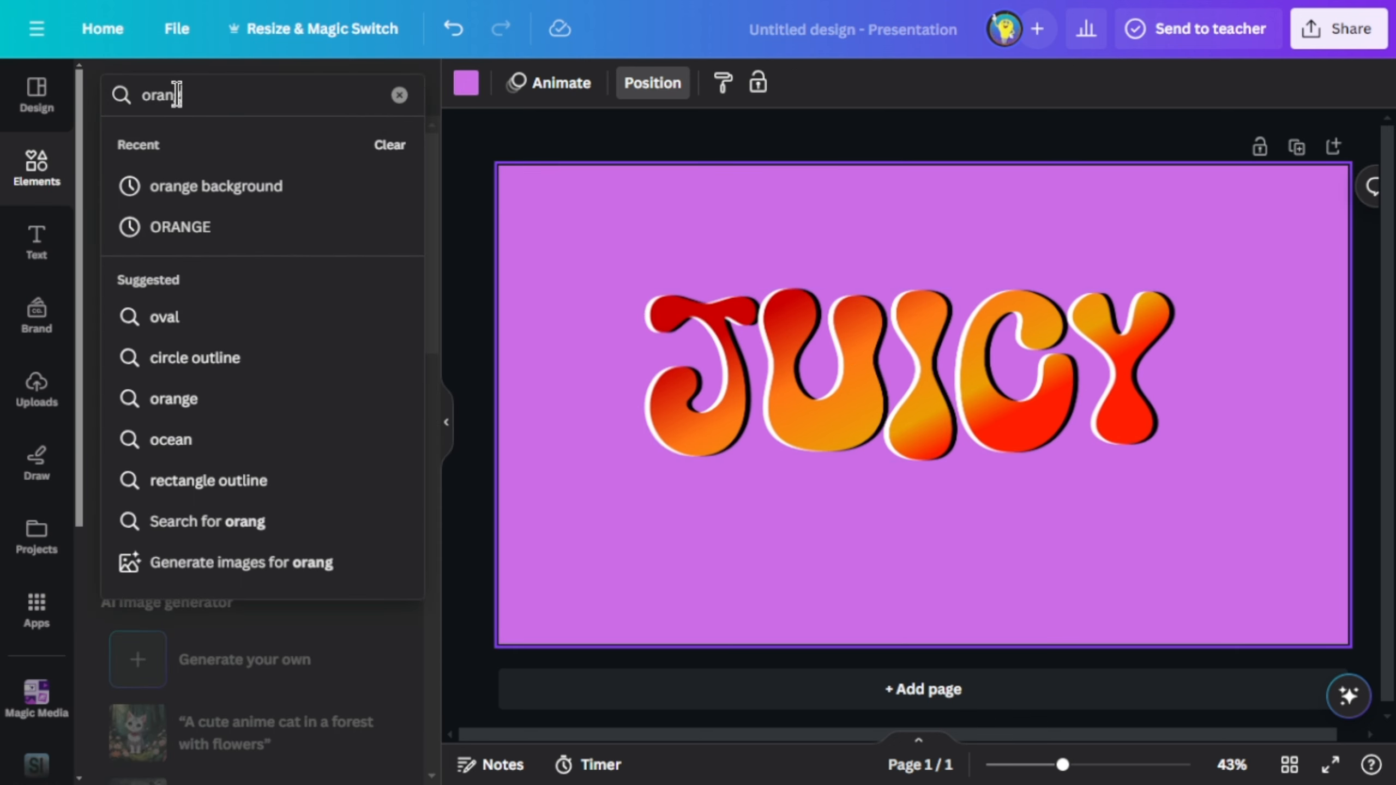
{"action": "type", "text": "e backgrou"}
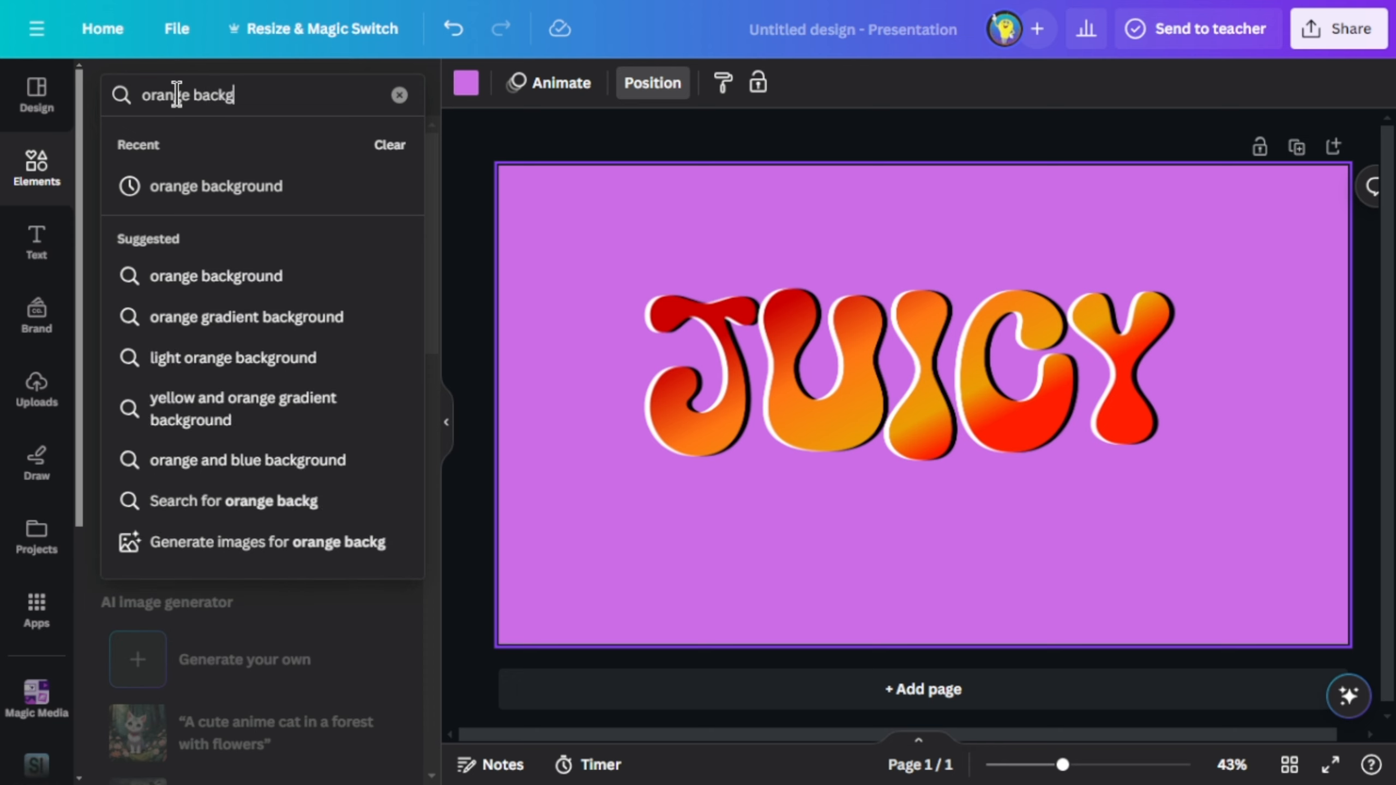
{"action": "key", "text": "BackSpace"}
{"action": "key", "text": "BackSpace"}
{"action": "key", "text": "BackSpace"}
{"action": "key", "text": "BackSpace"}
{"action": "key", "text": "BackSpace"}
{"action": "key", "text": "BackSpace"}
{"action": "key", "text": "BackSpace"}
{"action": "key", "text": "BackSpace"}
{"action": "key", "text": "BackSpace"}
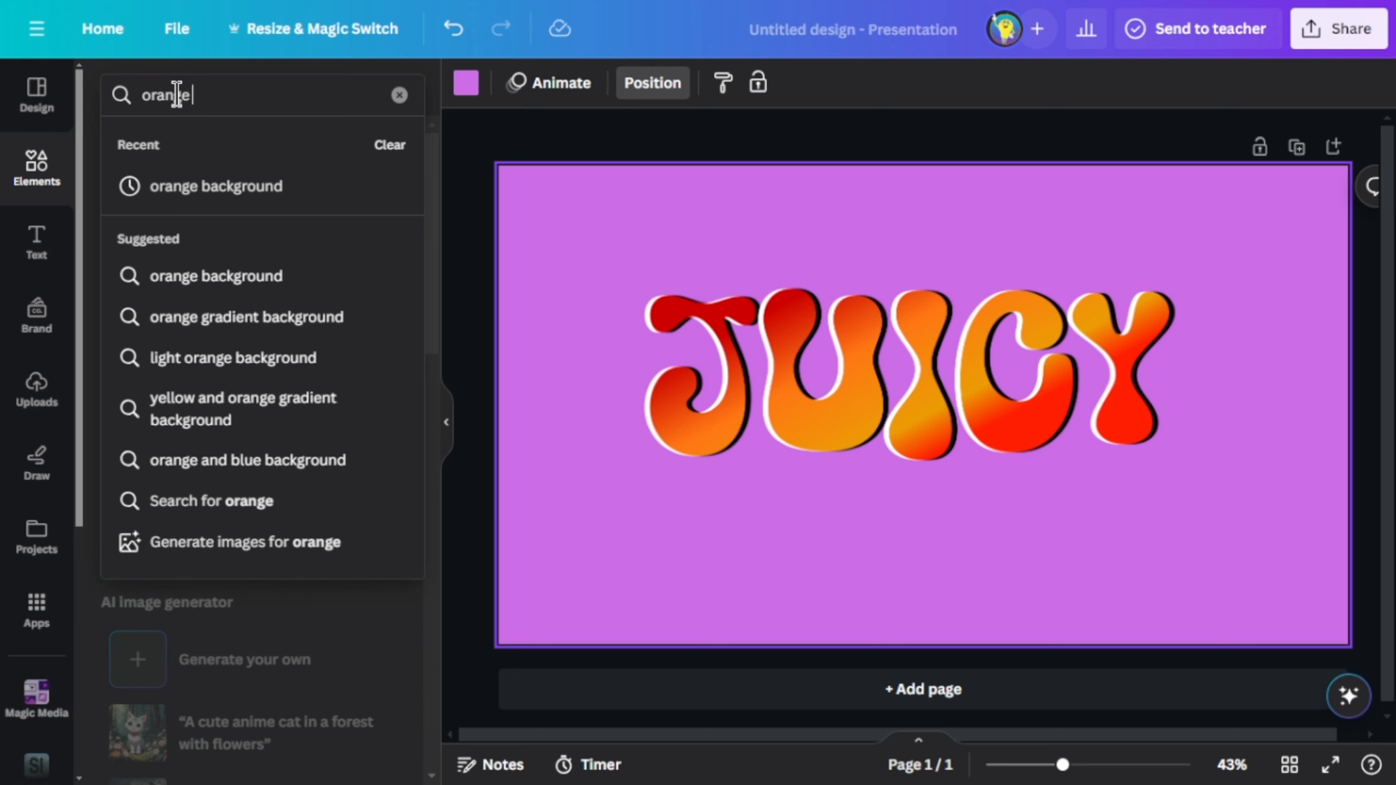
{"action": "type", "text": "bubble"}
{"action": "key", "text": "Return"}
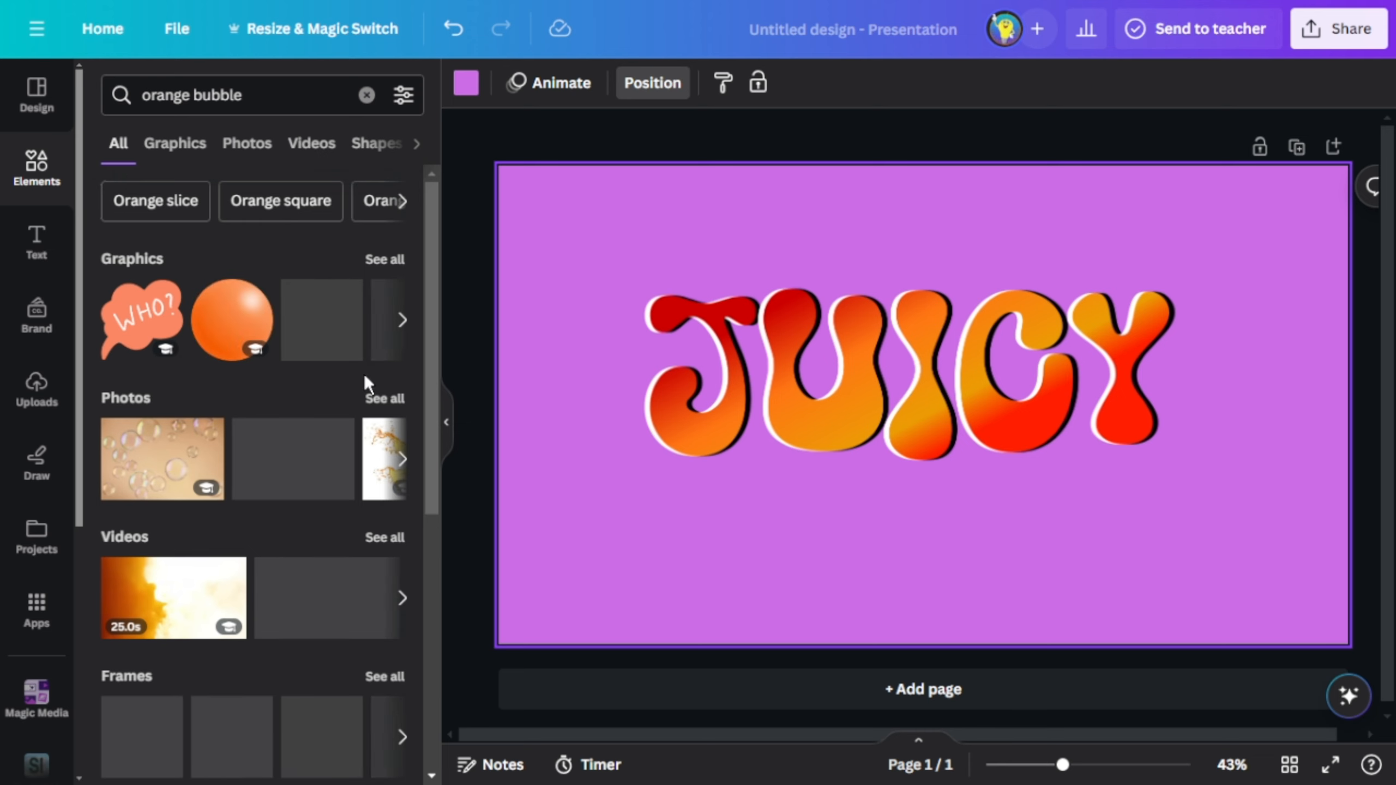
{"action": "left_click", "coordinate": [388, 398]}
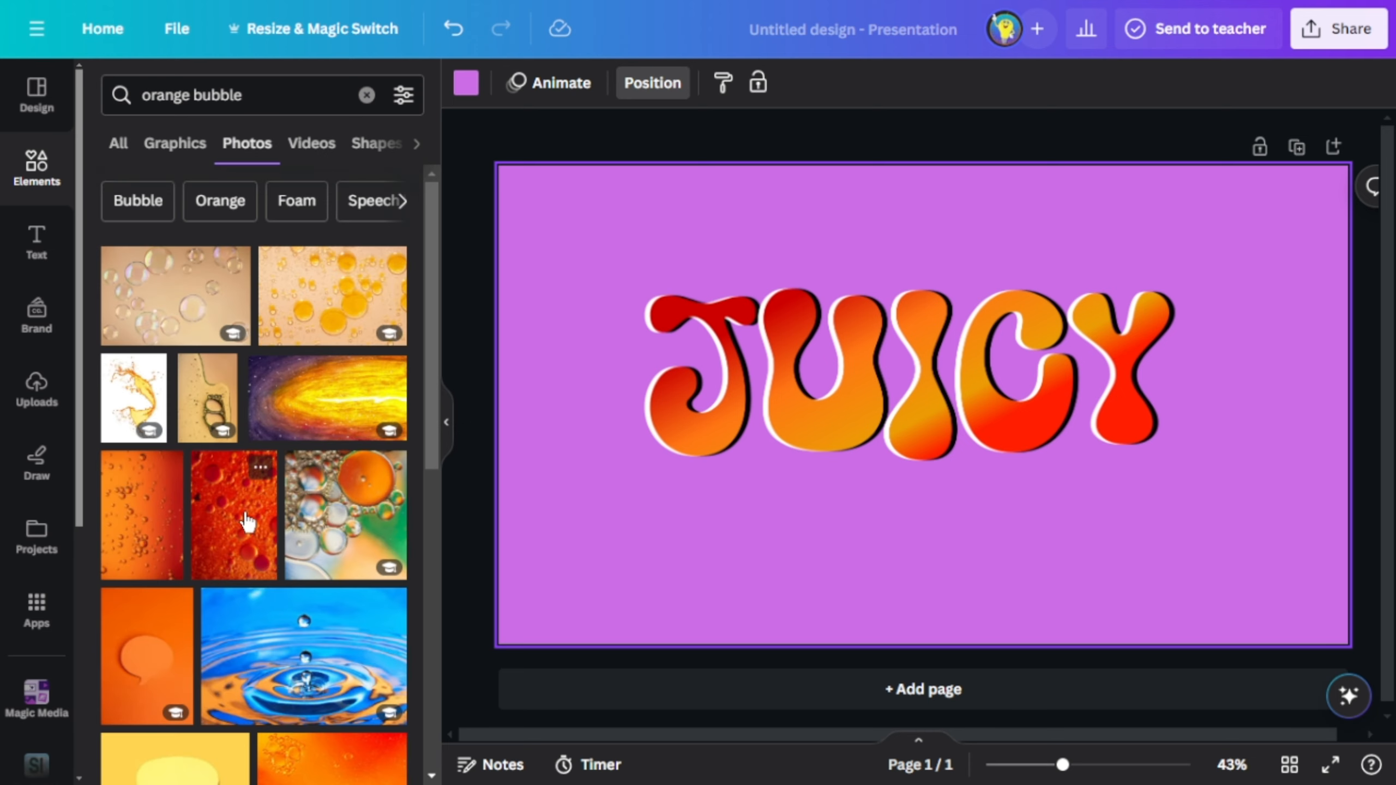
- Add the dark red-orange bubble photo to the page and set it as the background
{"action": "left_click_drag", "start_coordinate": [247, 521], "coordinate": [521, 488]}
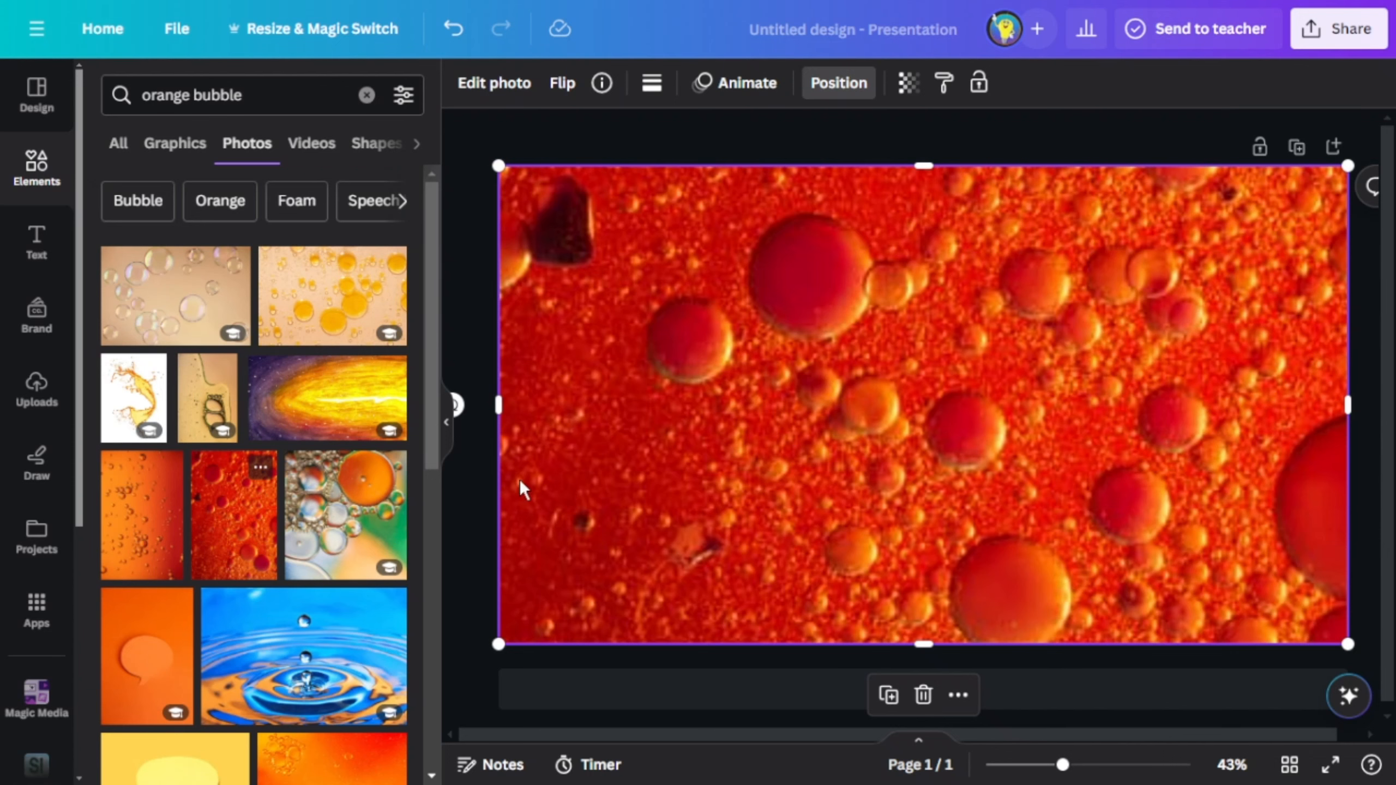
{"action": "right_click", "coordinate": [831, 255]}
{"action": "left_click", "coordinate": [906, 706]}
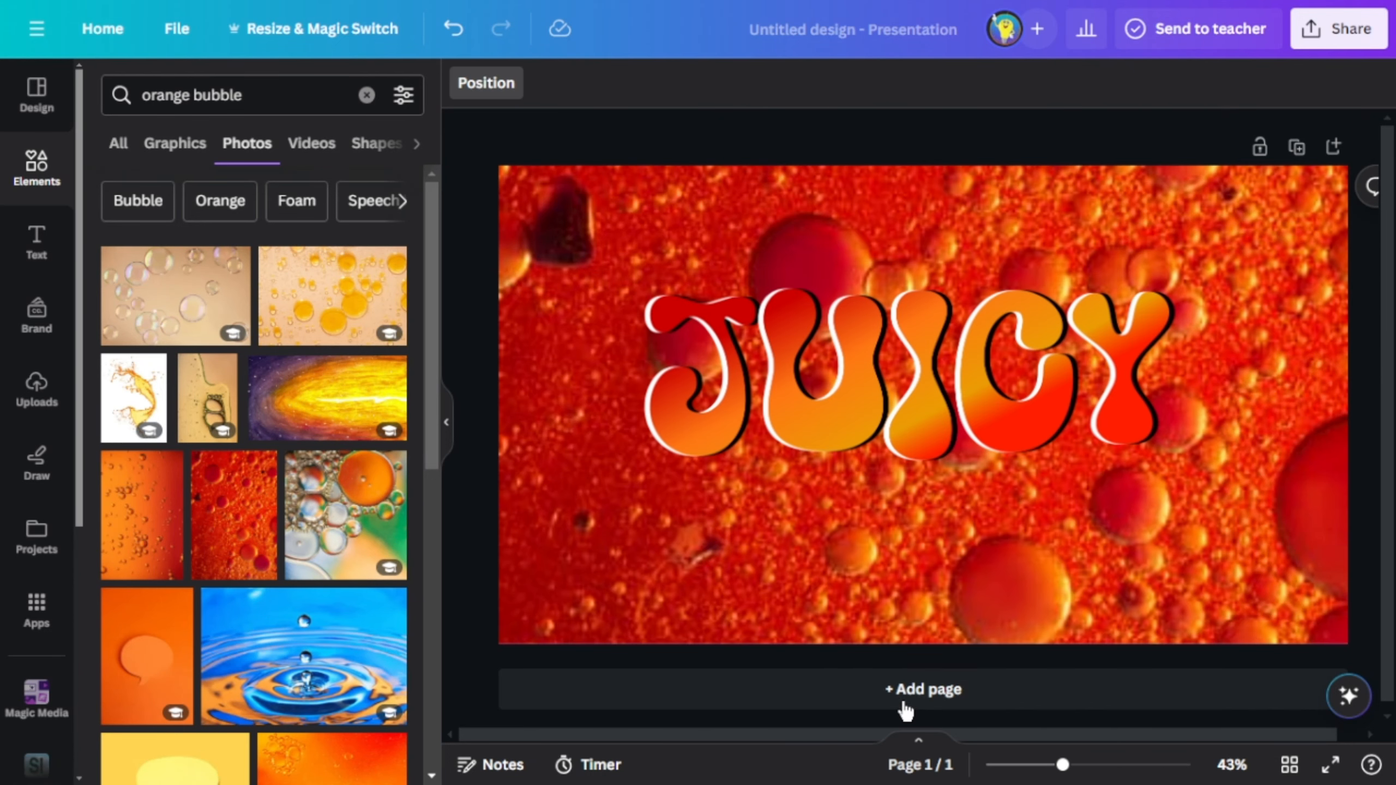
- Add the bright orange photo with clustered bubbles in one corner and set it as the page background
{"action": "scroll", "coordinate": [258, 646], "scroll_direction": "down", "scroll_amount": 5}
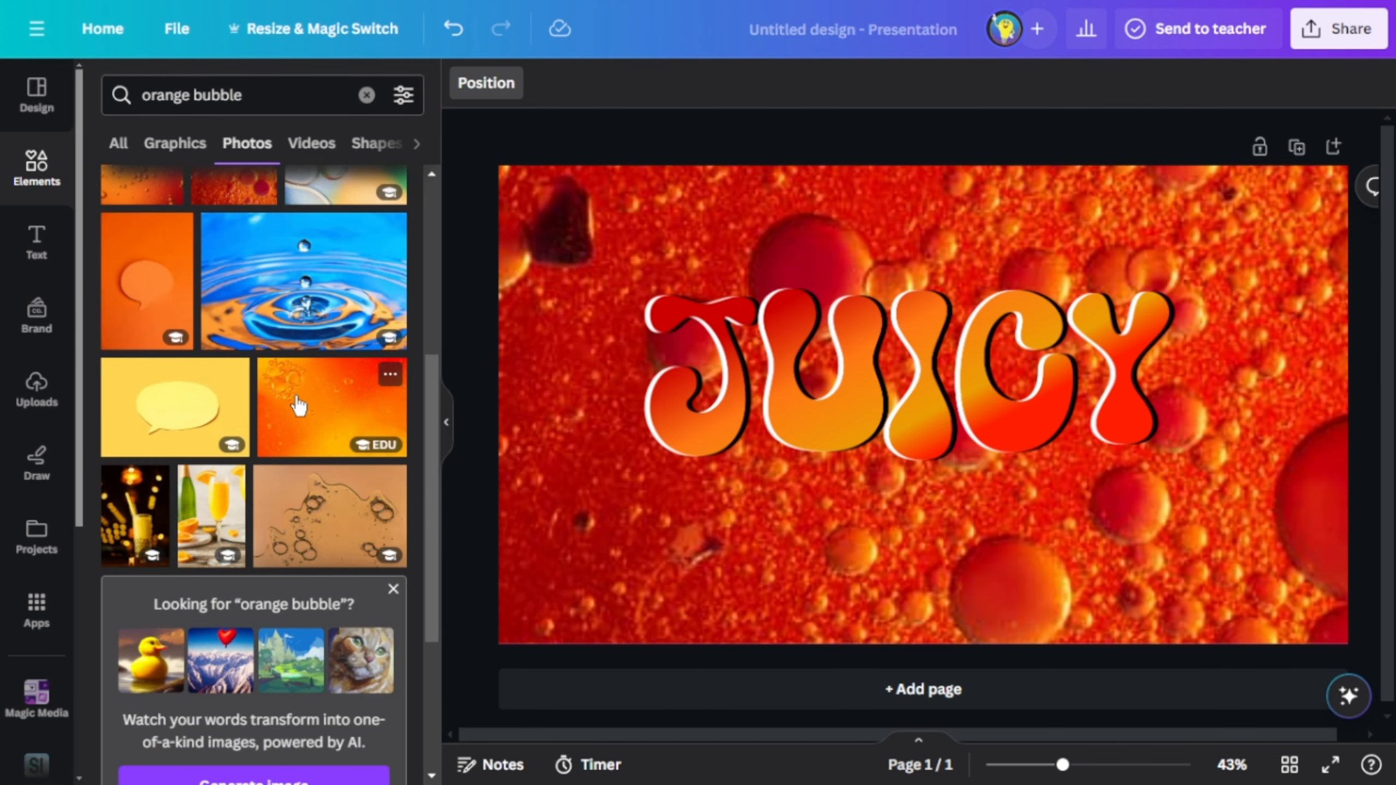
{"action": "left_click", "coordinate": [332, 407]}
{"action": "right_click", "coordinate": [840, 358]}
{"action": "left_click", "coordinate": [906, 709]}
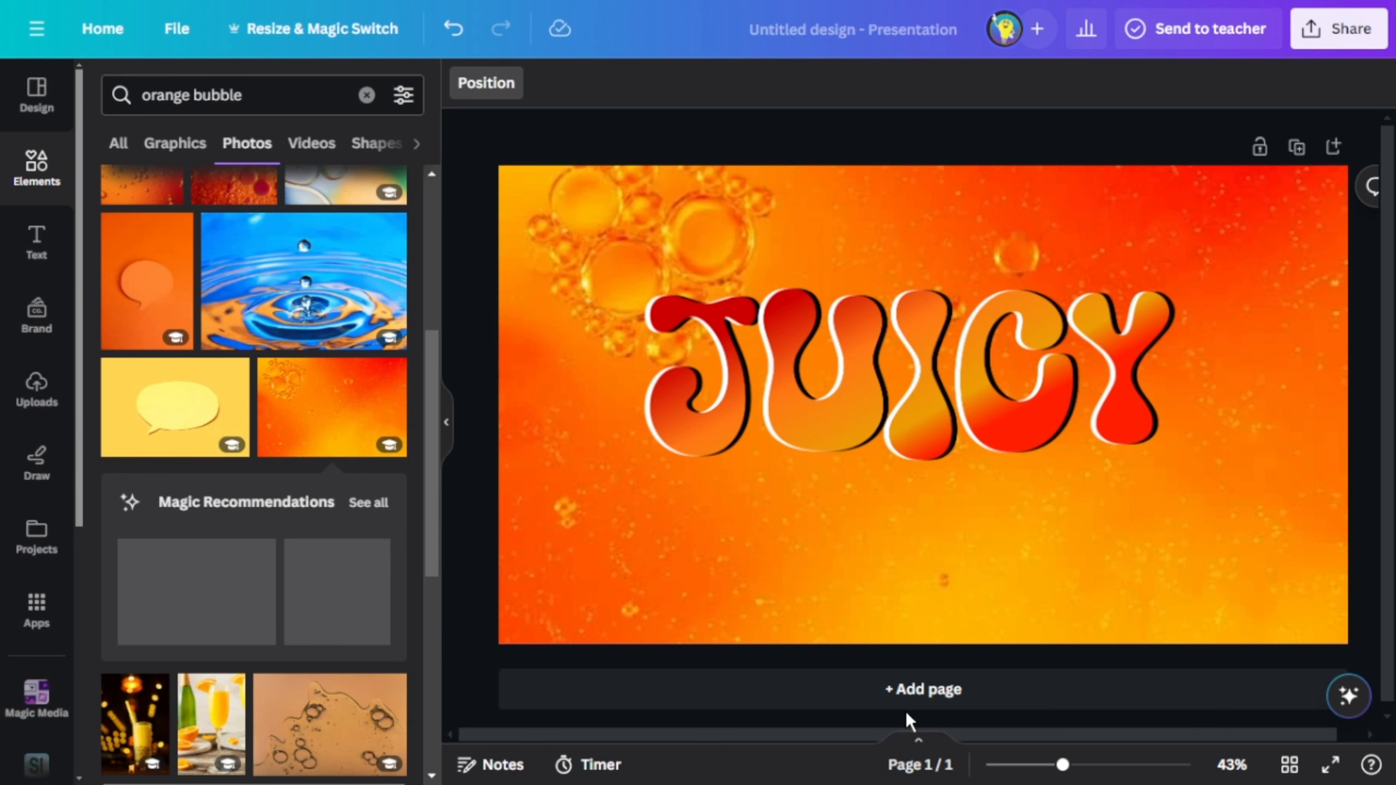
- Move the three-layer JUICY text to the lower right of the page and enlarge it
{"action": "left_click_drag", "start_coordinate": [815, 360], "coordinate": [860, 449]}
{"action": "left_click", "coordinate": [615, 497]}
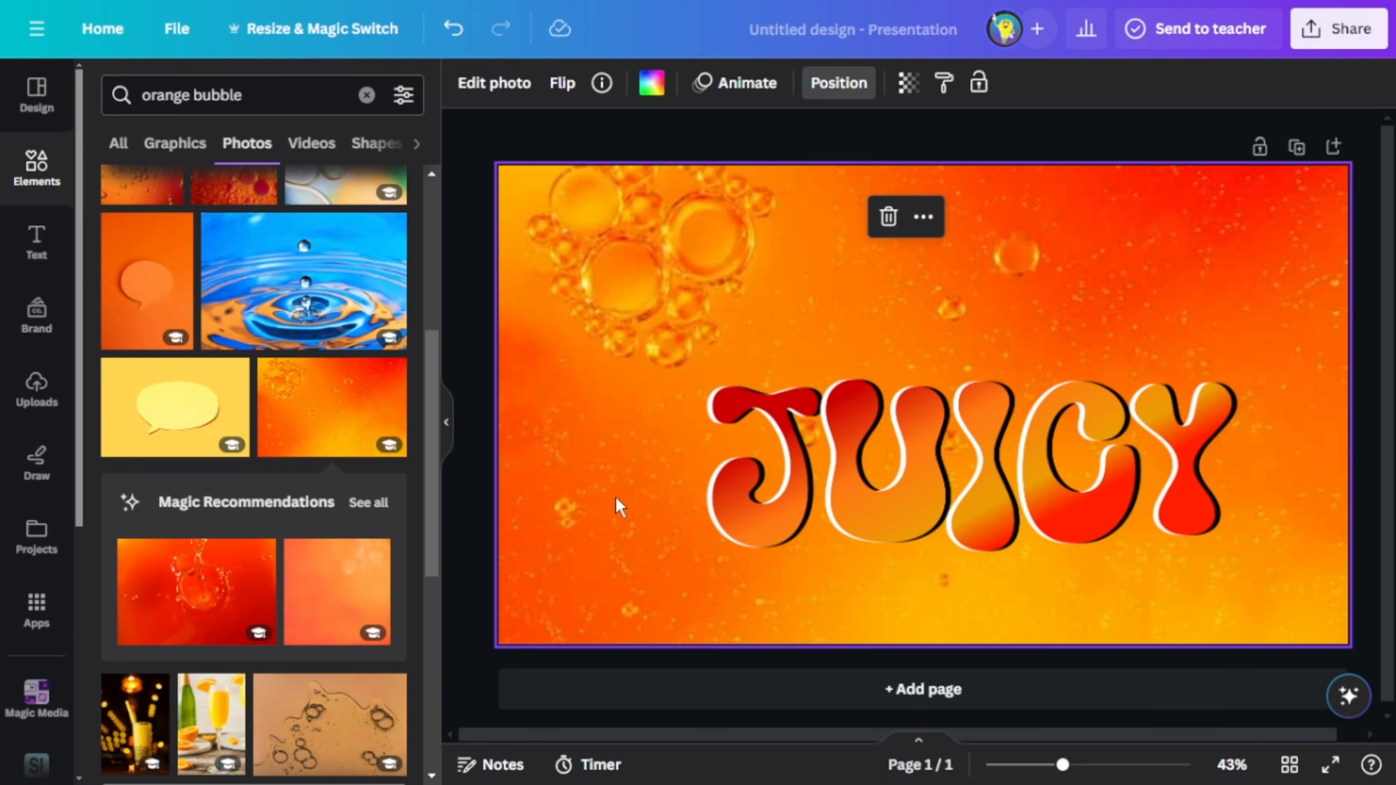
- Add the faint brown particle graphic from the orange bubble graphics and place it in the page's upper-right corner
{"action": "scroll", "coordinate": [244, 589], "scroll_direction": "down", "scroll_amount": 10}
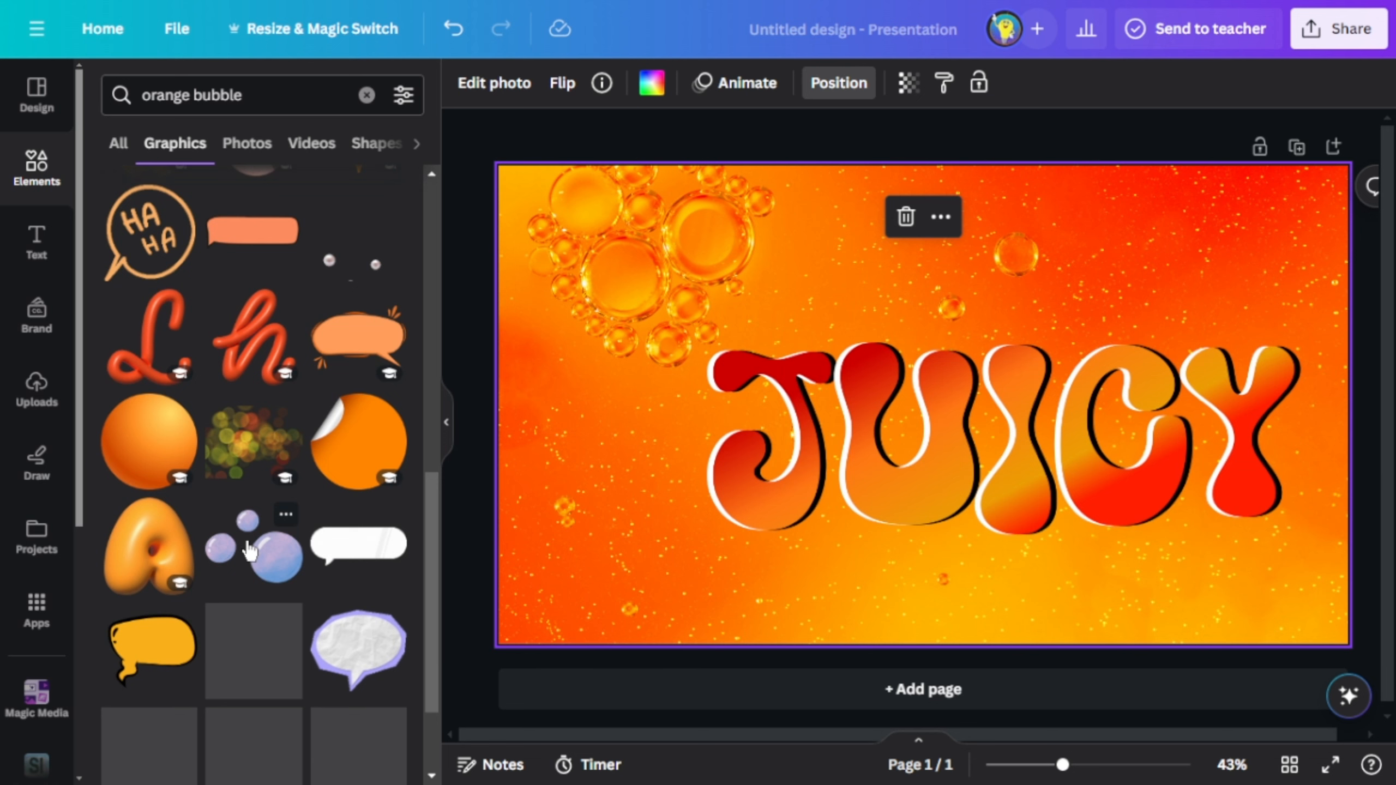
{"action": "left_click", "coordinate": [250, 550]}
{"action": "scroll", "coordinate": [251, 549], "scroll_direction": "down", "scroll_amount": 3}
{"action": "left_click_drag", "start_coordinate": [959, 327], "coordinate": [654, 498]}
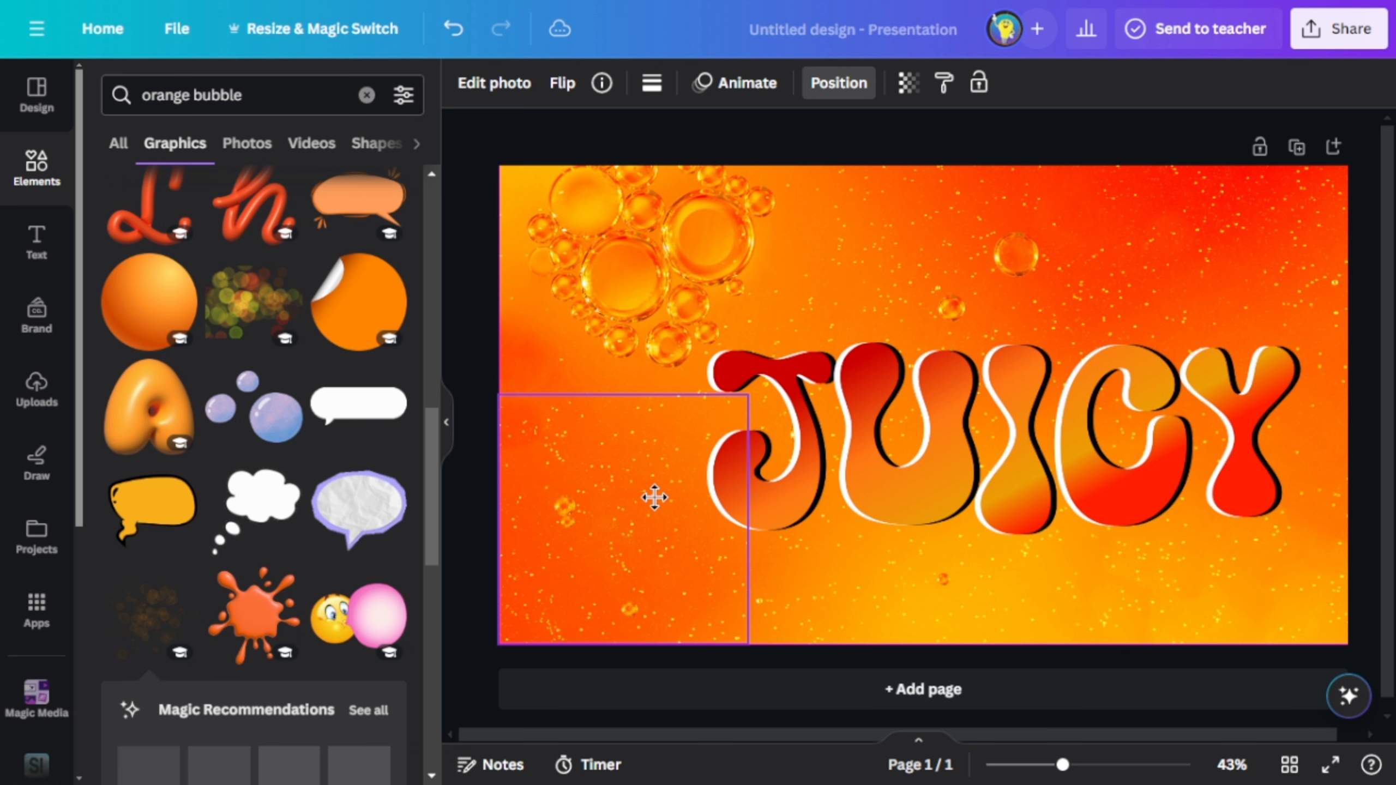
{"action": "left_click_drag", "start_coordinate": [653, 498], "coordinate": [1255, 268]}
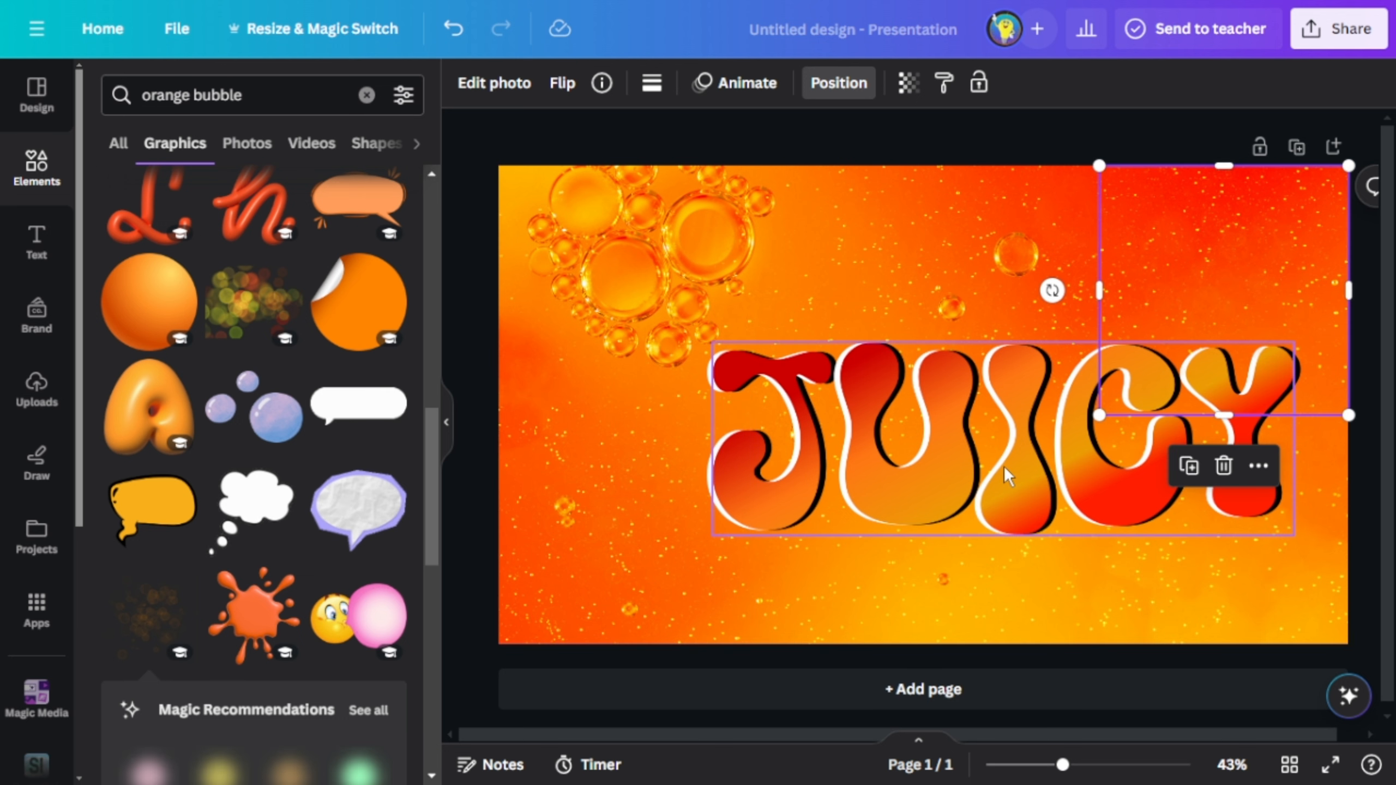
- Select the gradient JUICY layer on the page
{"action": "left_click", "coordinate": [1003, 466]}
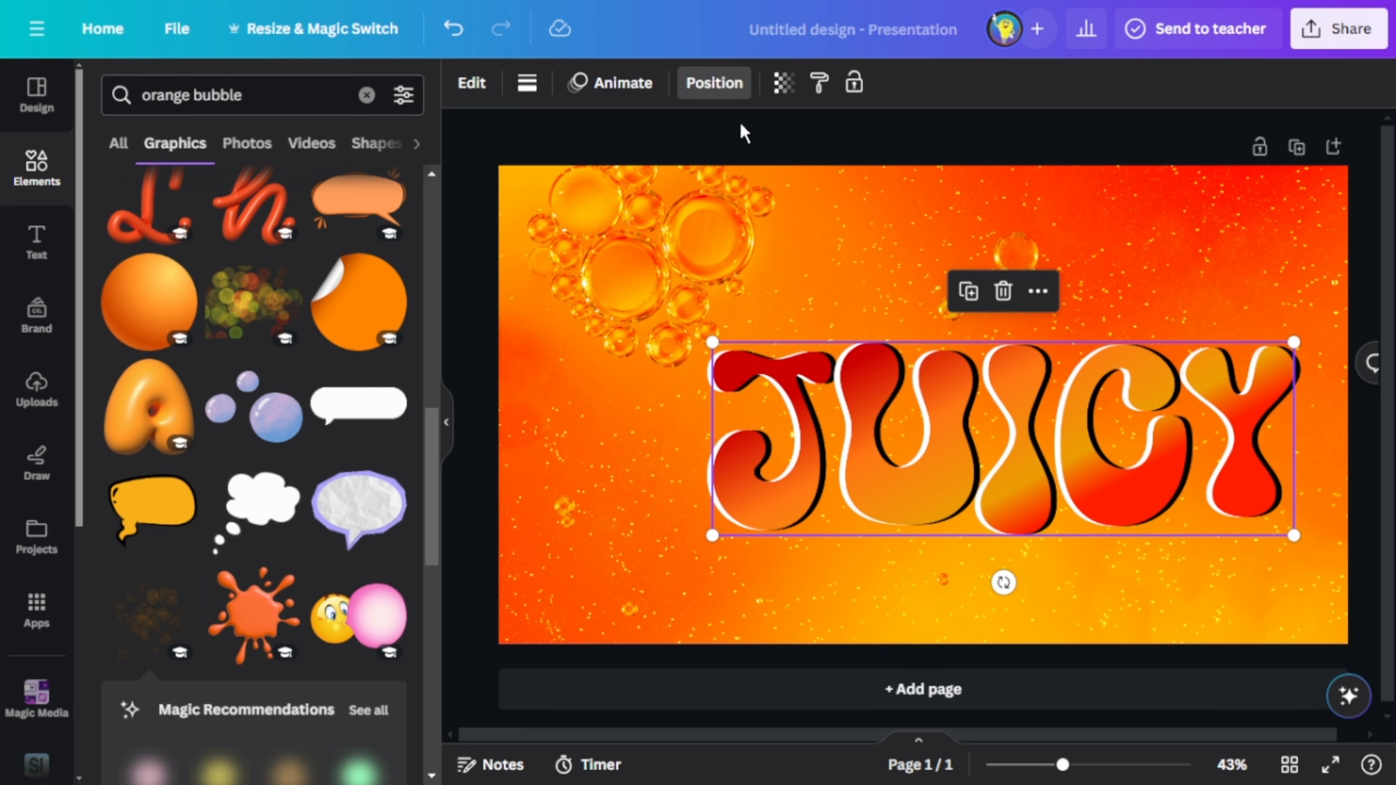